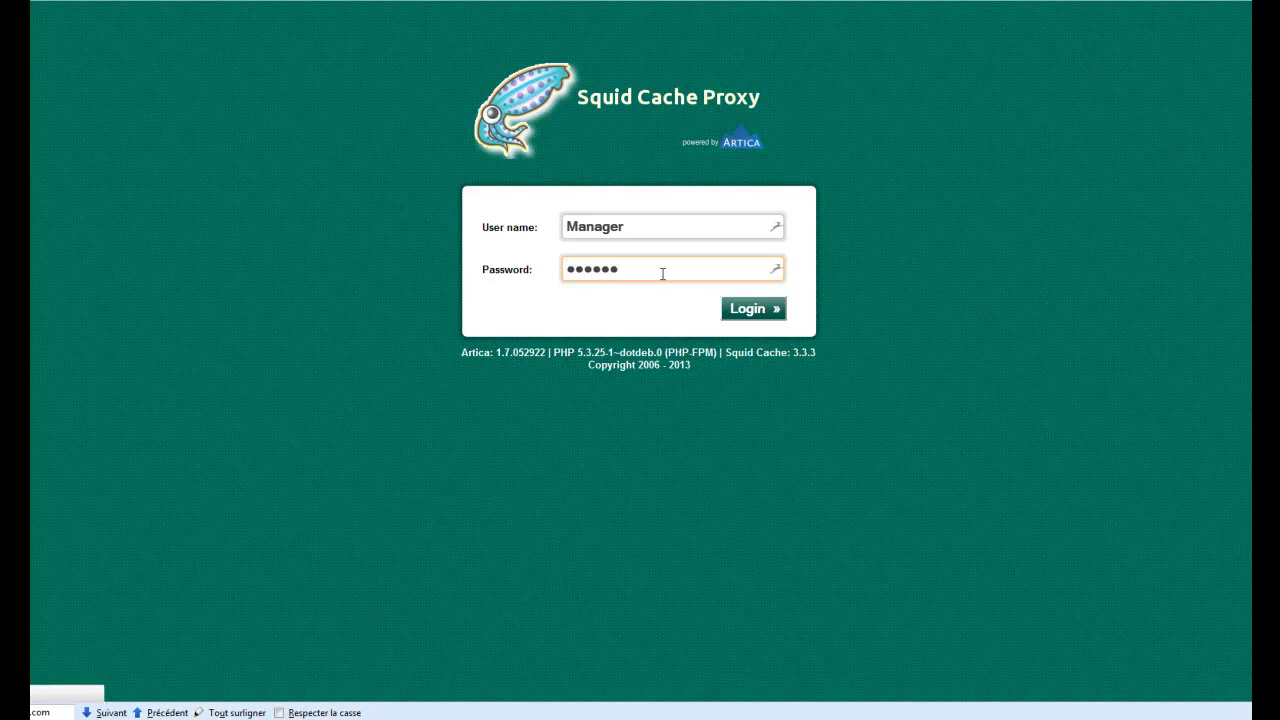
Log in to the proxy console and open the web filter's categories groups.
{"action": "key", "text": "Return"}
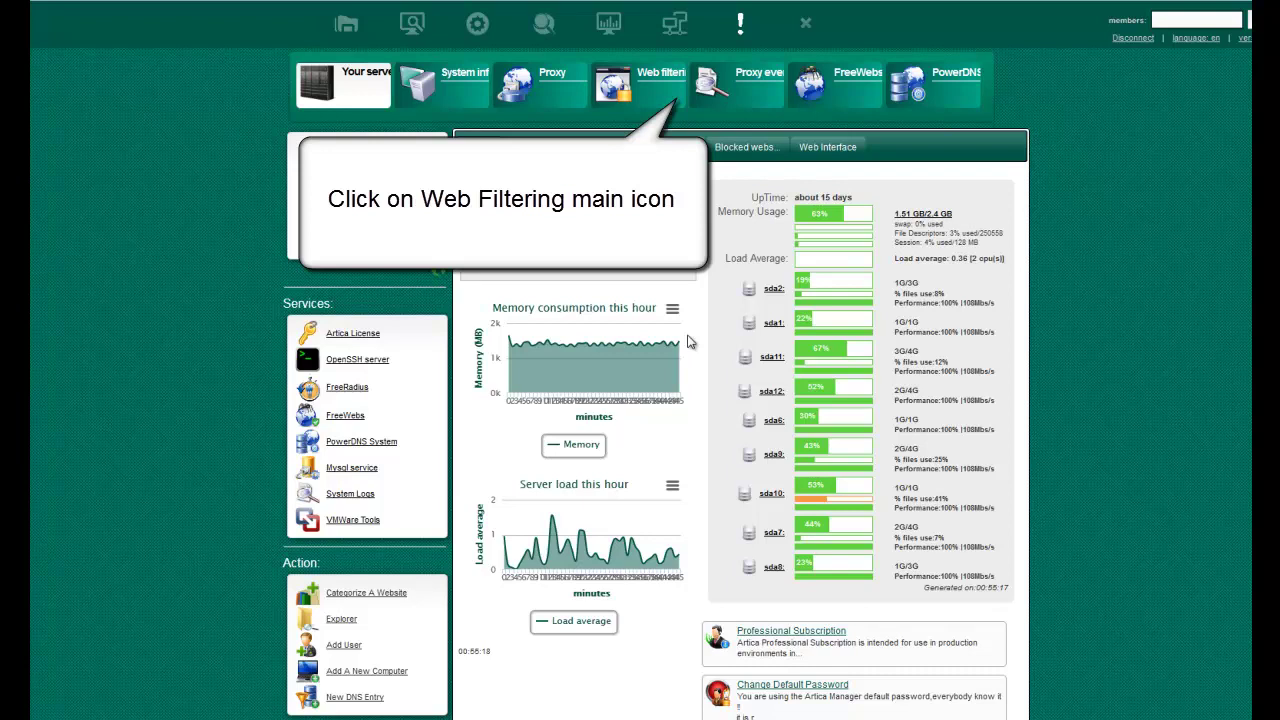
{"action": "left_click", "coordinate": [657, 90]}
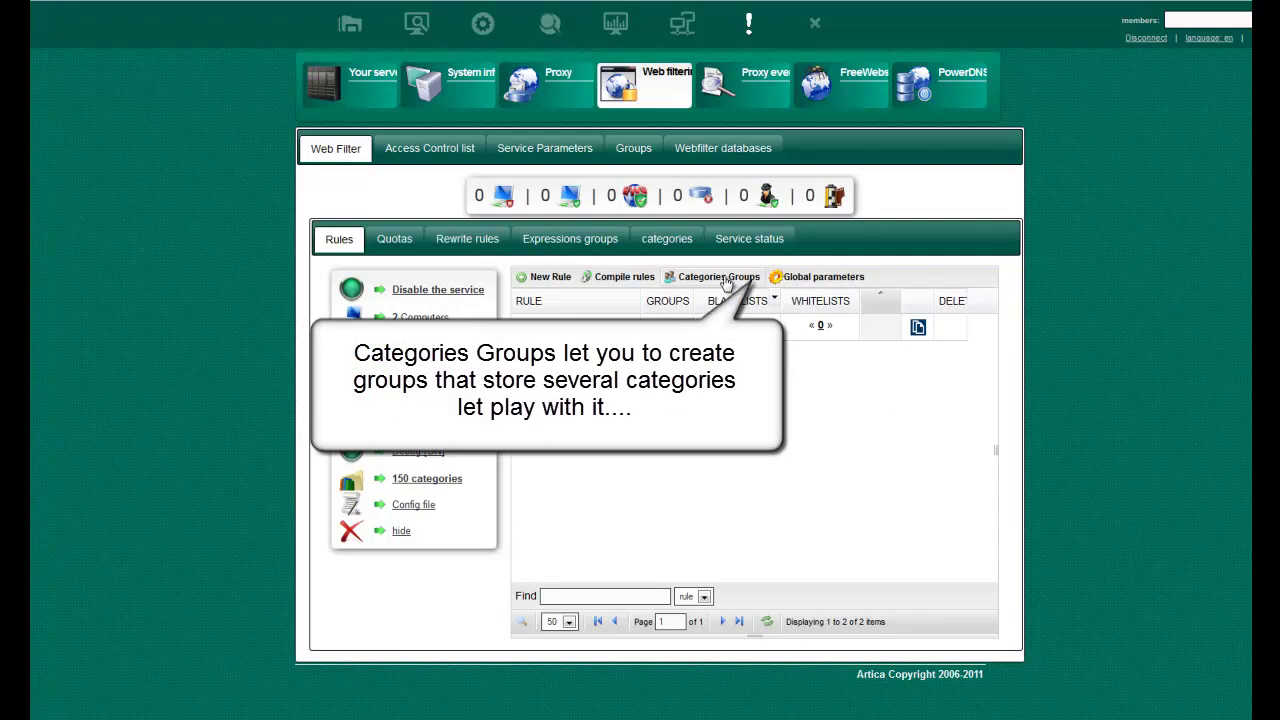
{"action": "left_click", "coordinate": [726, 282]}
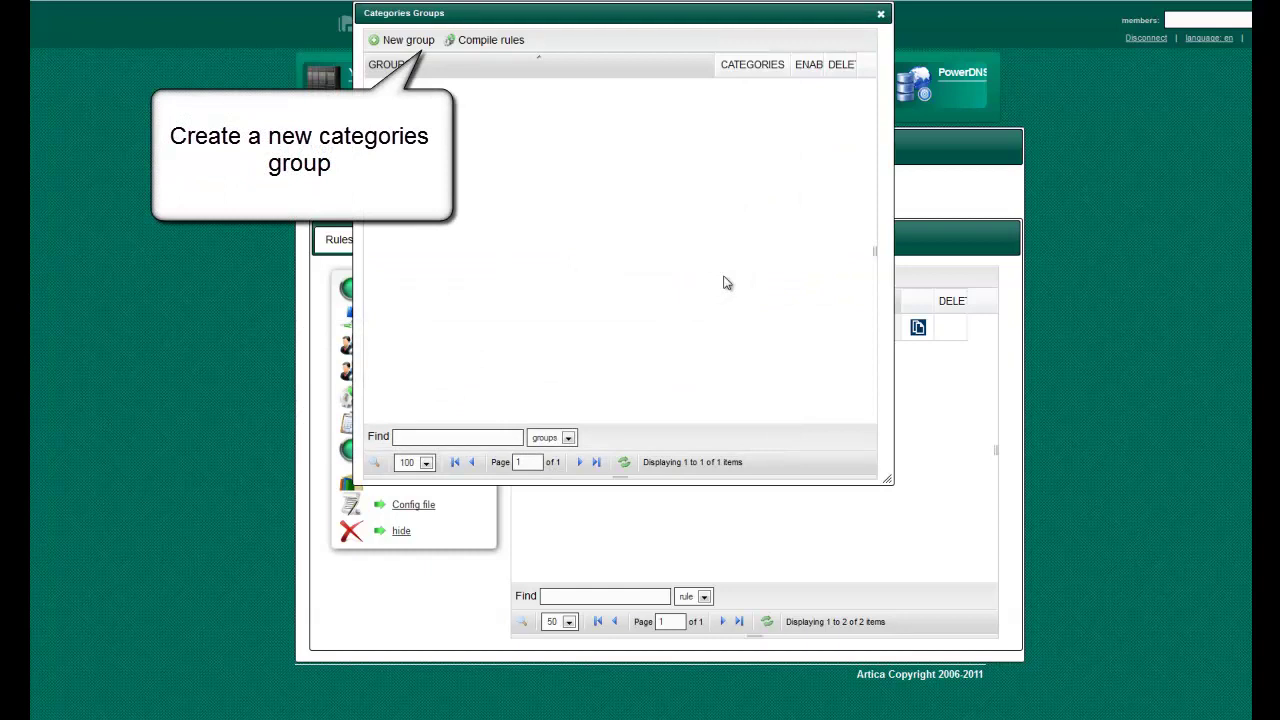
Create a new categories group named "Banned for all".
{"action": "left_click", "coordinate": [400, 41]}
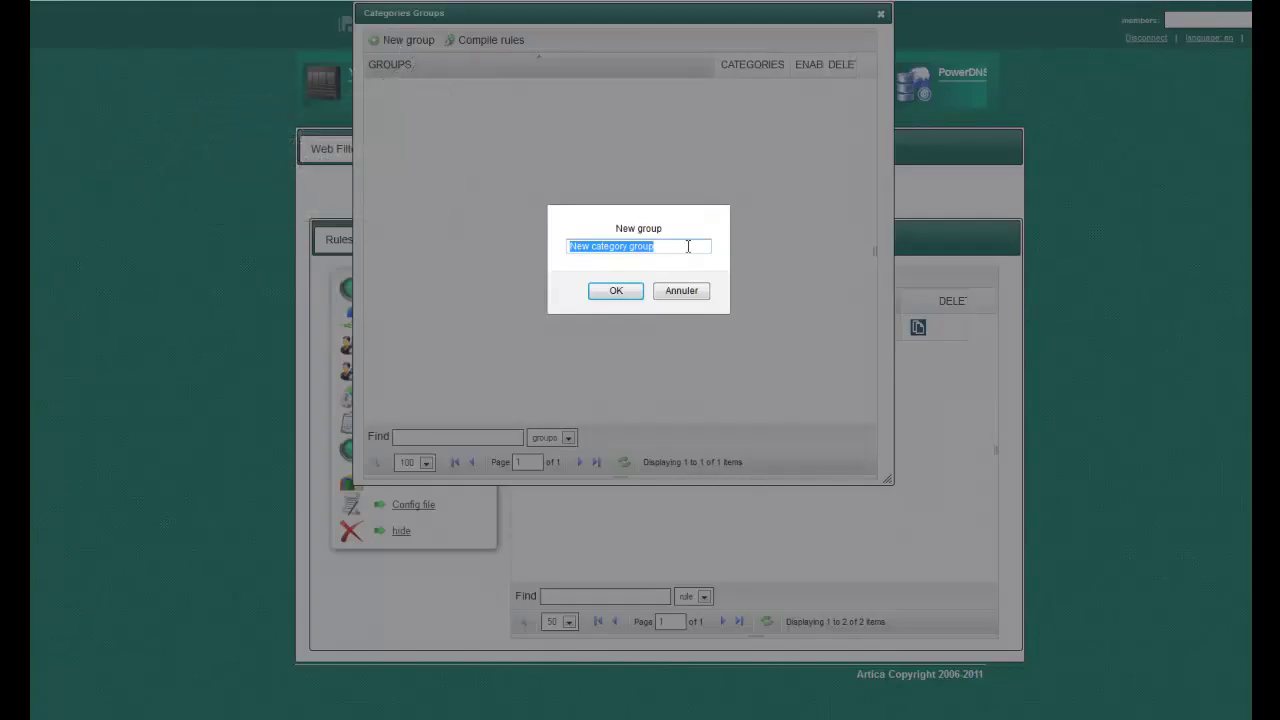
{"action": "type", "text": "Banned for all"}
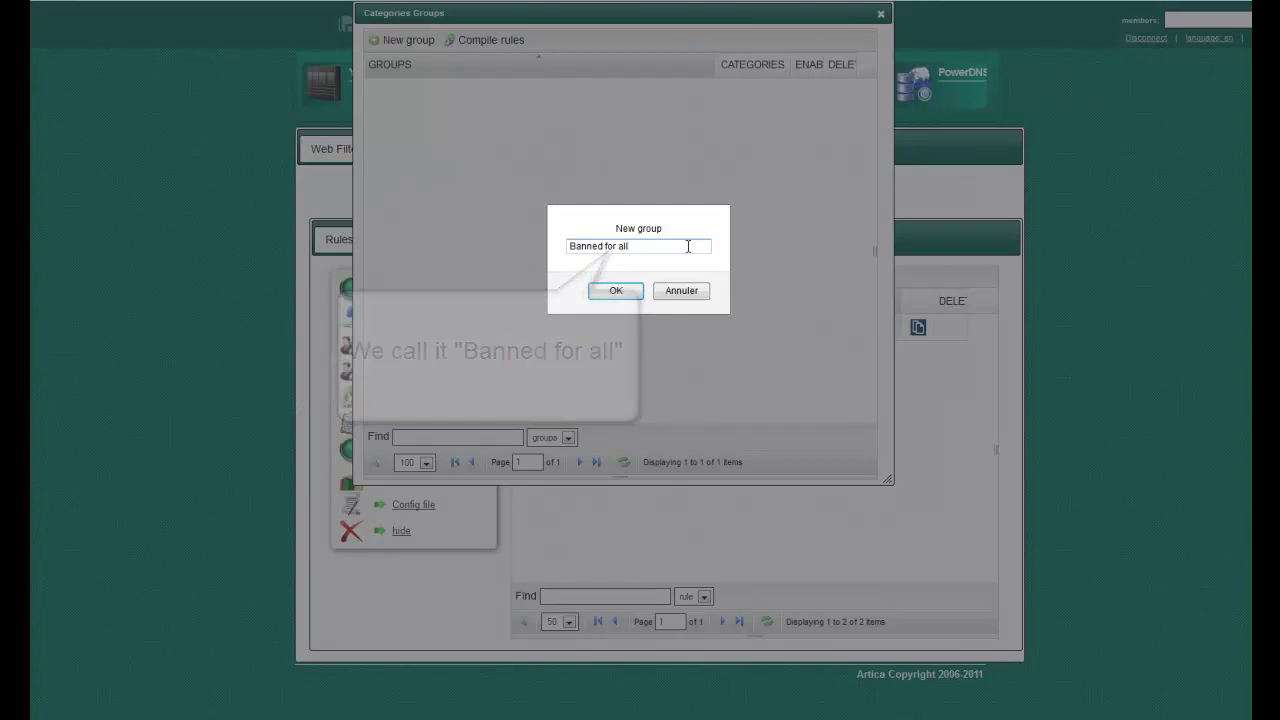
{"action": "key", "text": "Return"}
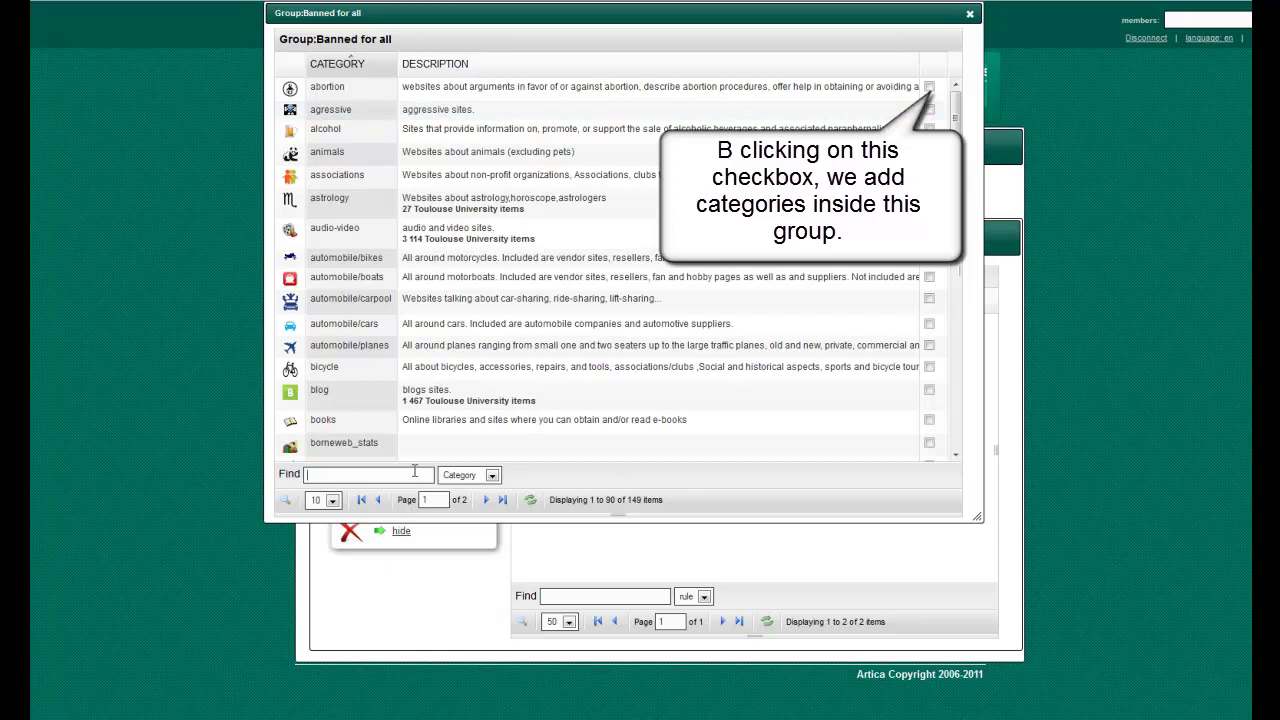
Find the porn and mixed_adult categories and add them to the "Banned for all" group.
{"action": "type", "text": "n"}
{"action": "key", "text": "Return"}
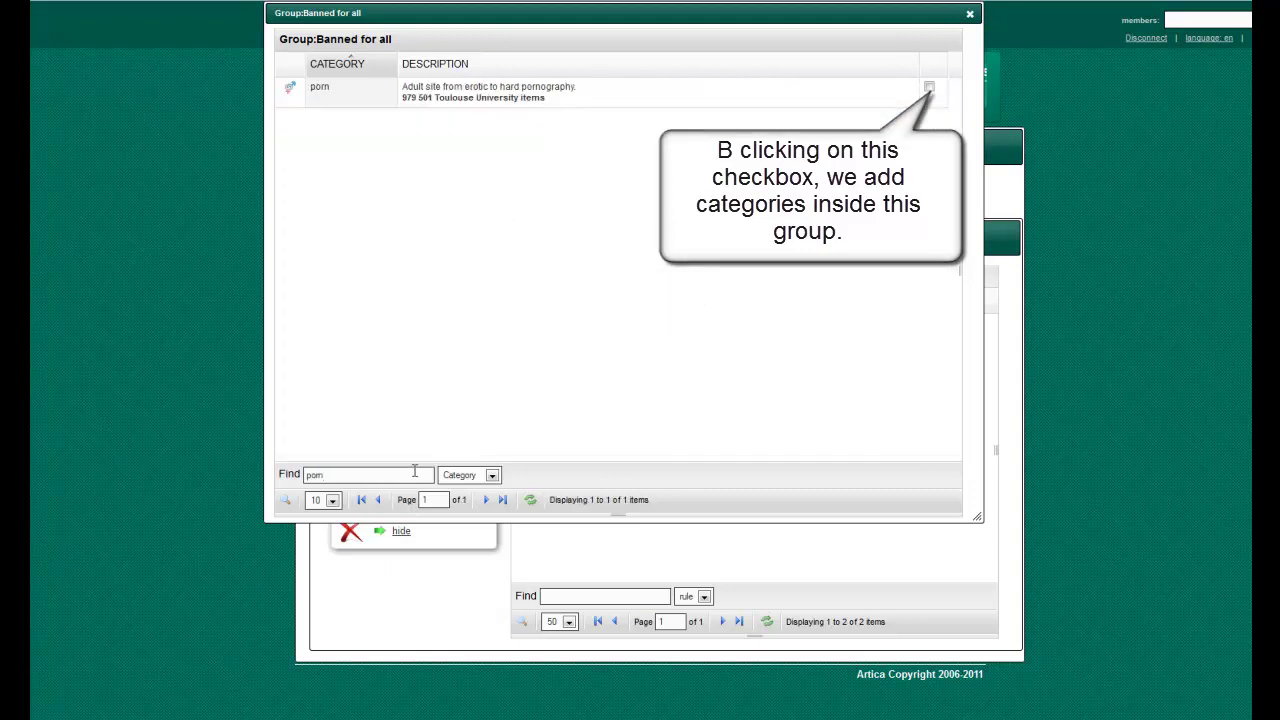
{"action": "left_click", "coordinate": [930, 92]}
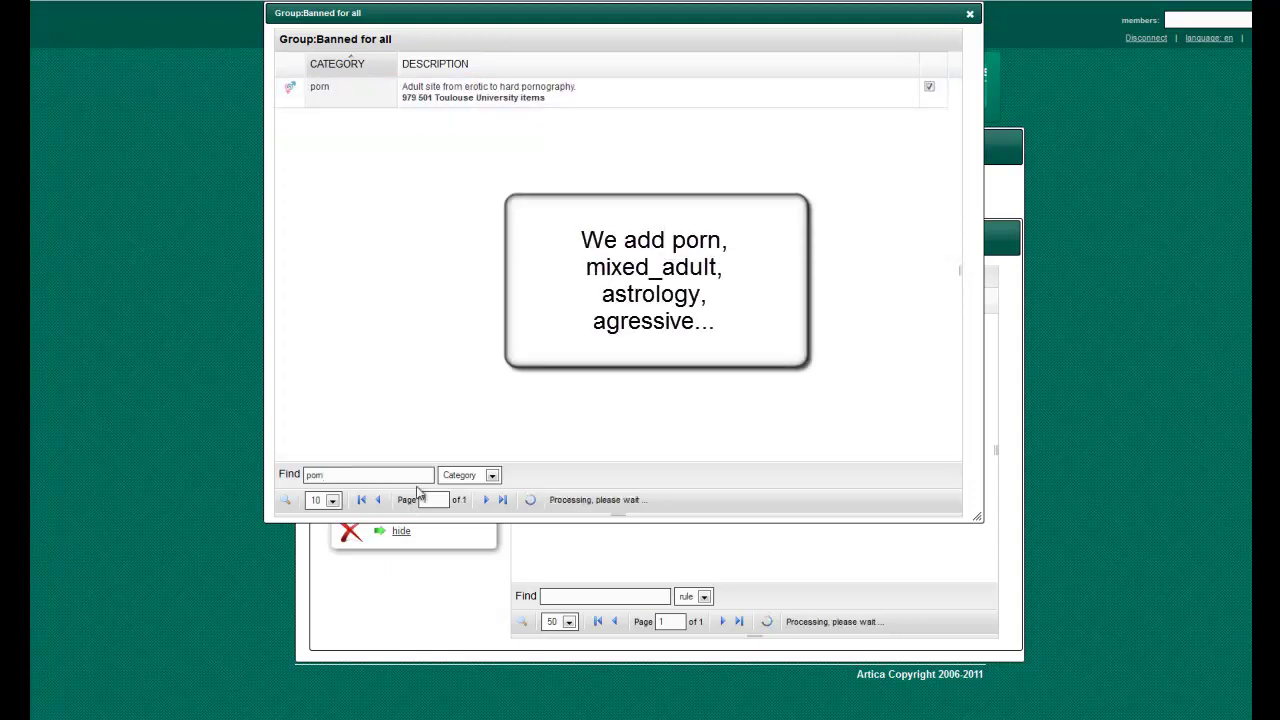
{"action": "left_click_drag", "start_coordinate": [422, 476], "coordinate": [247, 467]}
{"action": "type", "text": "mixed"}
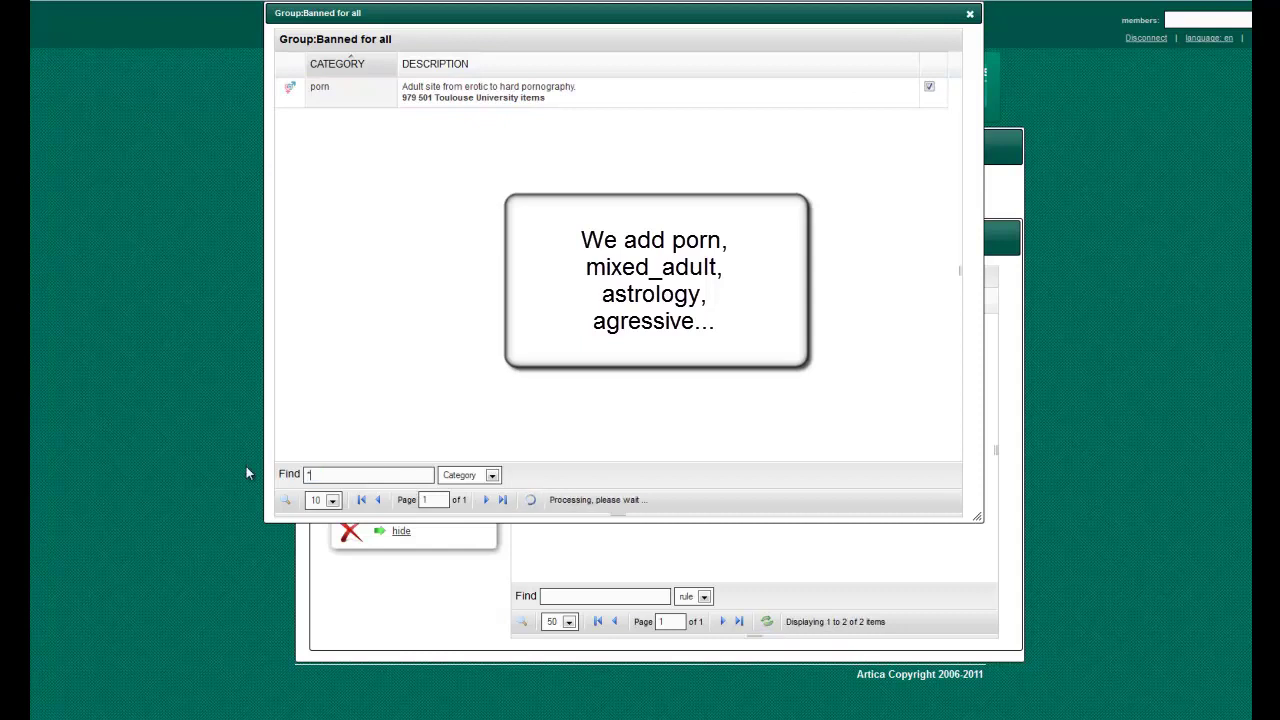
{"action": "key", "text": "Return"}
{"action": "left_click", "coordinate": [929, 87]}
Clear the category filter, add astrology, alcohol and agressive to the "Banned for all" group, and return to the rules list.
{"action": "key", "text": "BackSpace"}
{"action": "key", "text": "BackSpace"}
{"action": "key", "text": "BackSpace"}
{"action": "key", "text": "BackSpace"}
{"action": "key", "text": "BackSpace"}
{"action": "key", "text": "Return"}
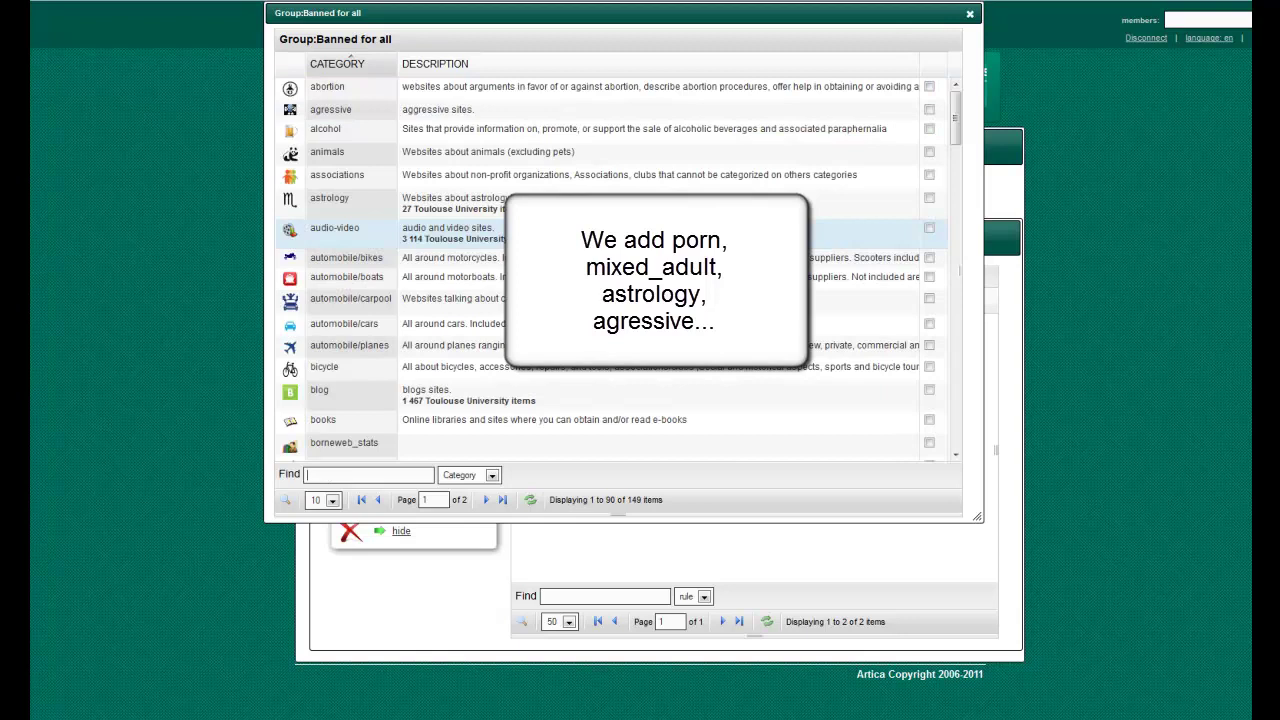
{"action": "left_click", "coordinate": [929, 200]}
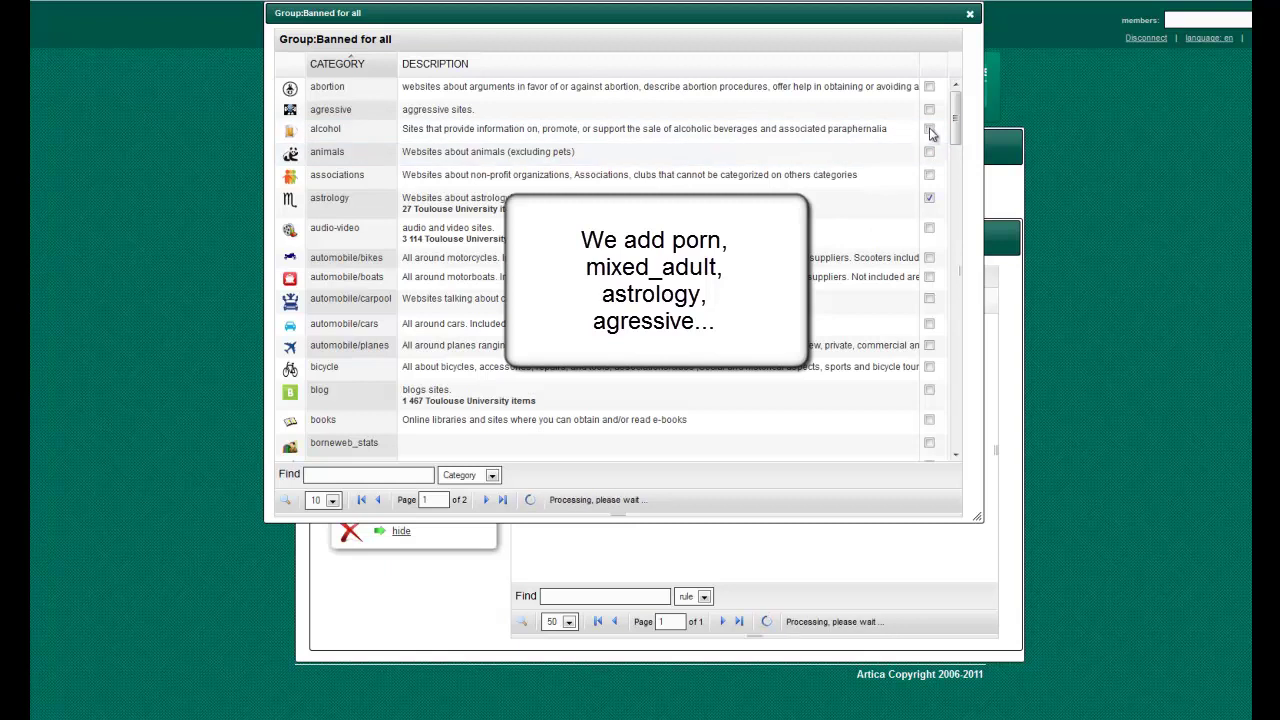
{"action": "left_click", "coordinate": [929, 129]}
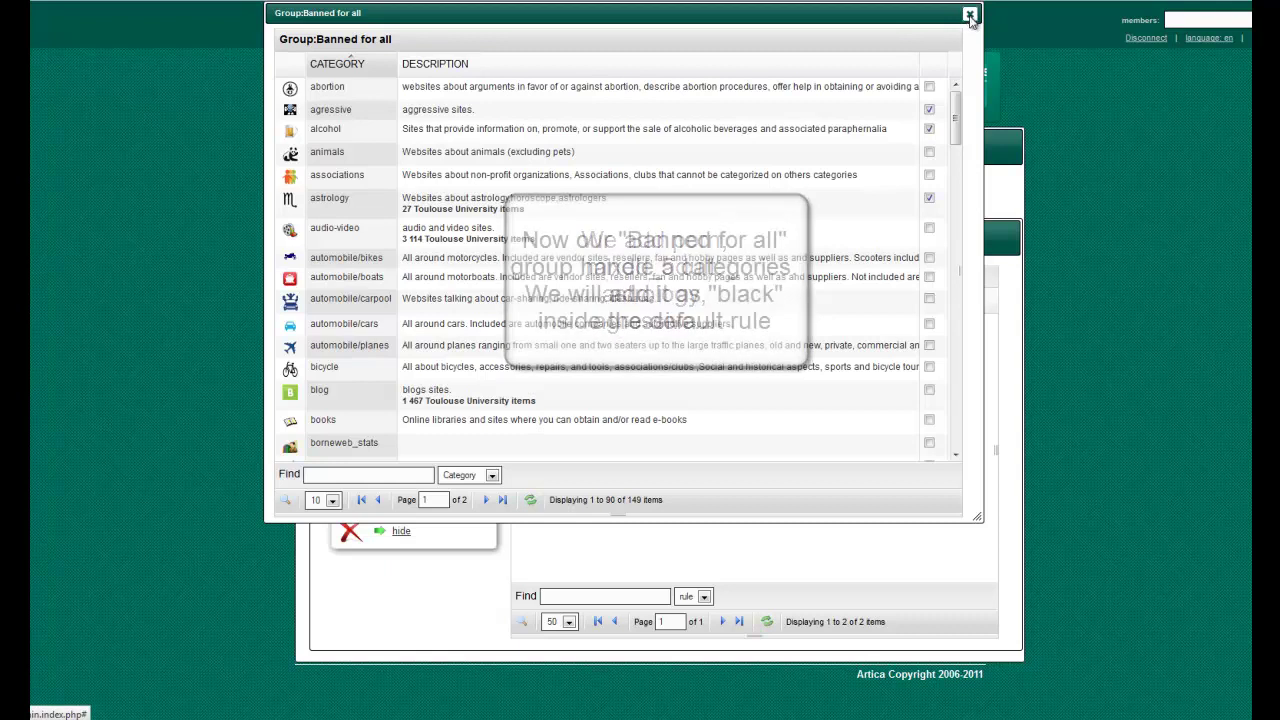
{"action": "left_click", "coordinate": [969, 15]}
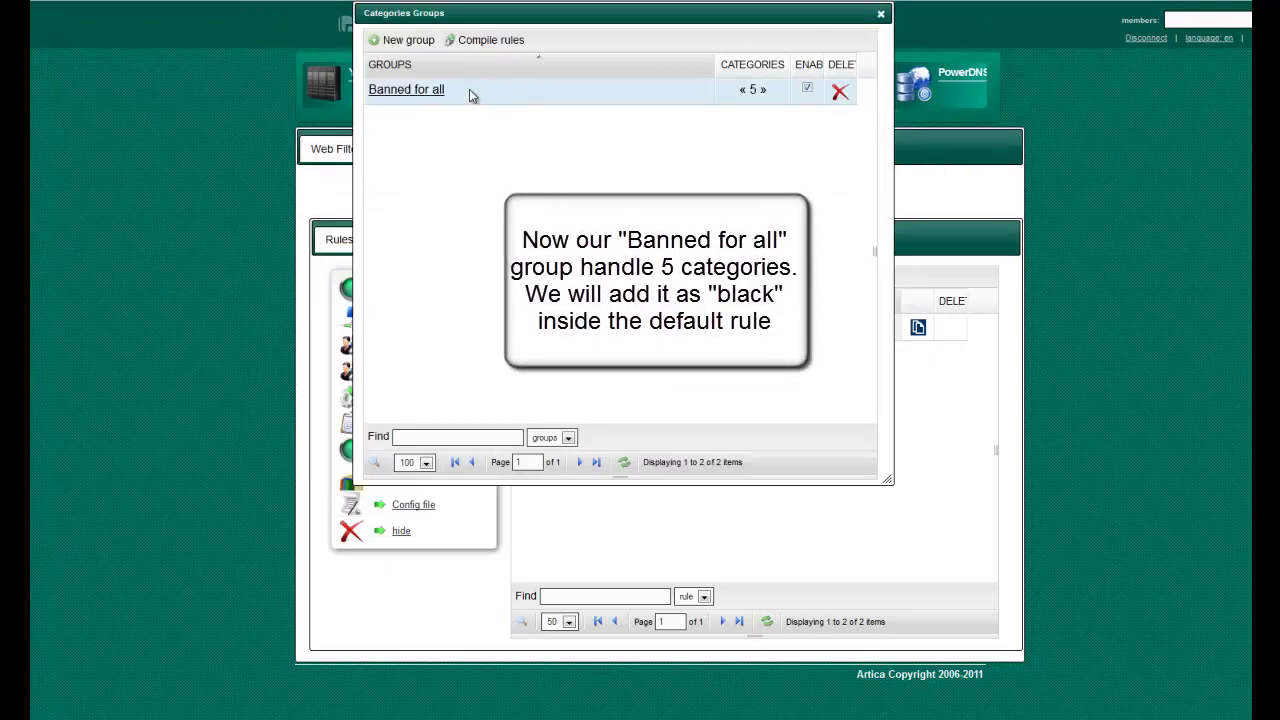
{"action": "left_click", "coordinate": [879, 16]}
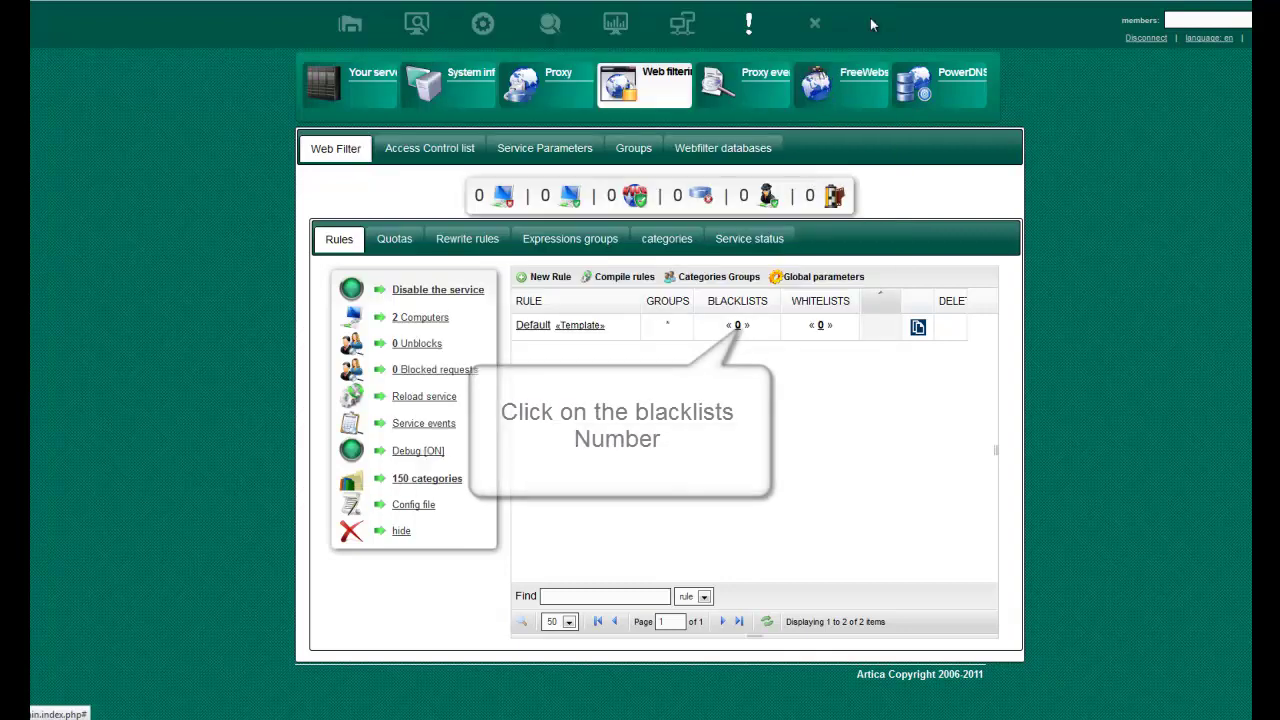
Enable the "Banned for all" group in the Default rule's blacklist and refresh the rules table.
{"action": "left_click", "coordinate": [738, 327]}
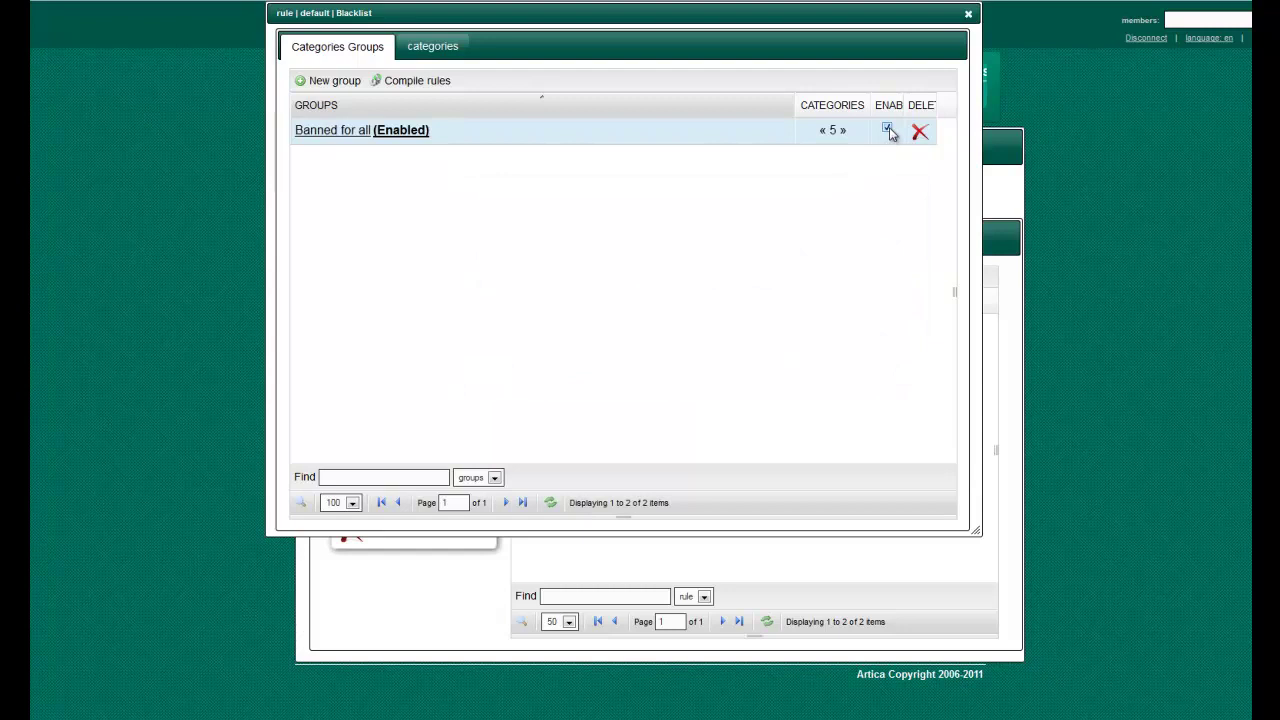
{"action": "left_click", "coordinate": [968, 14]}
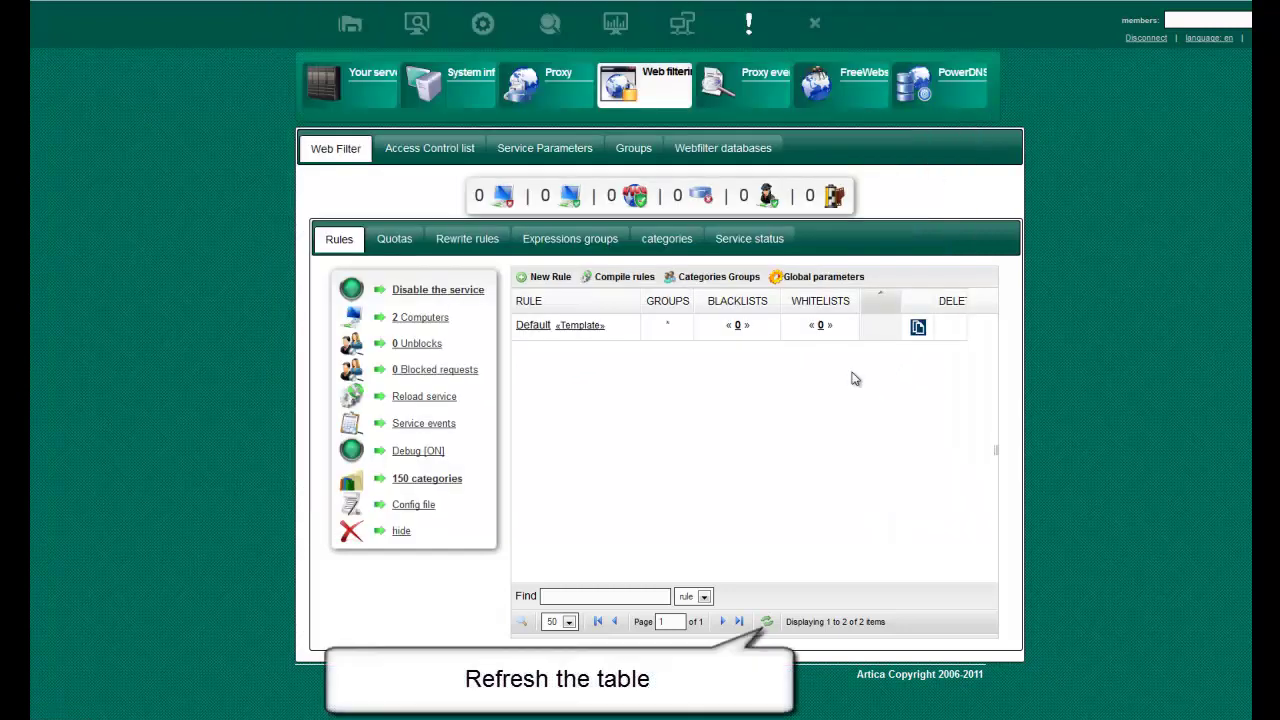
{"action": "left_click", "coordinate": [767, 622]}
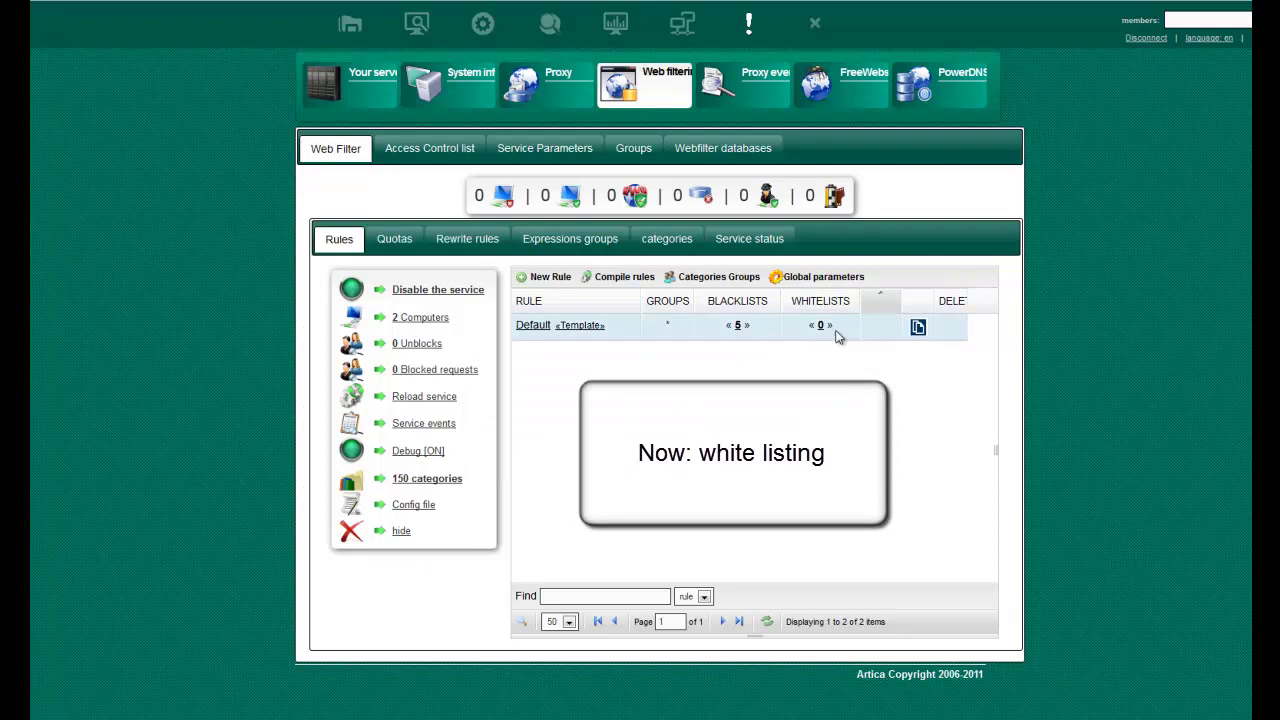
Create another categories group named "allowed production".
{"action": "left_click", "coordinate": [717, 278]}
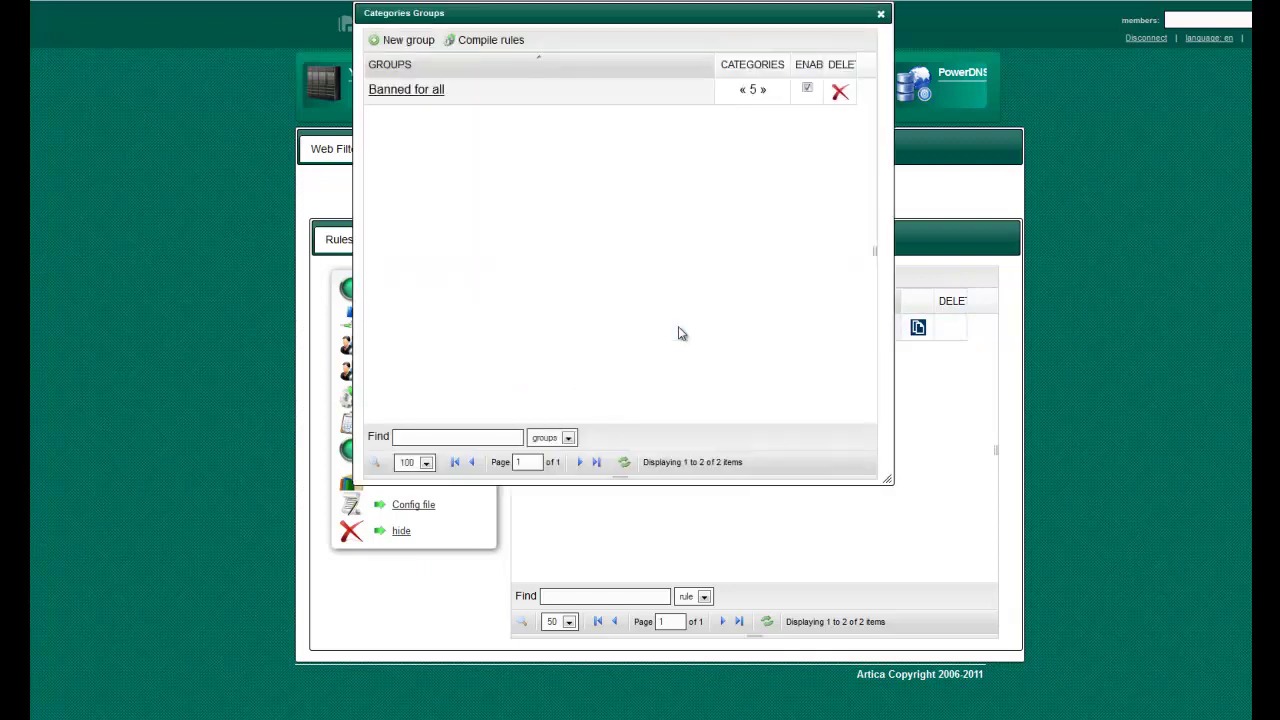
{"action": "left_click", "coordinate": [410, 40]}
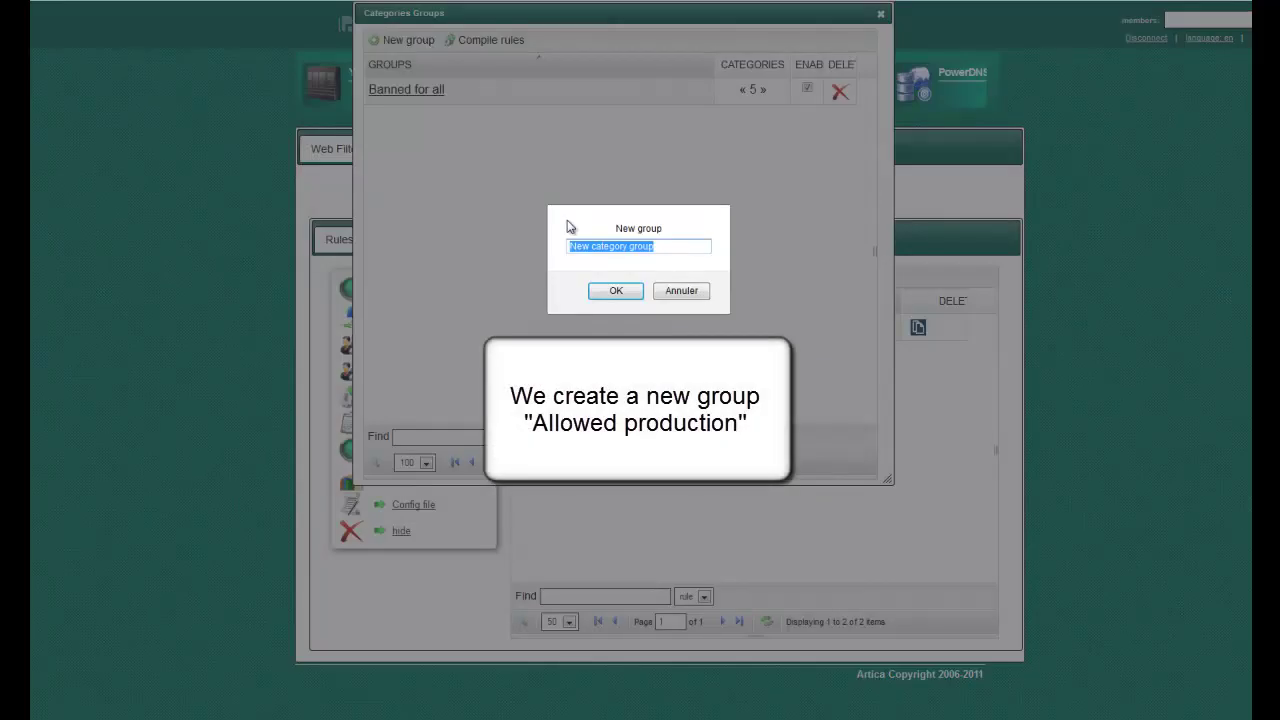
{"action": "type", "text": "allowed pro"}
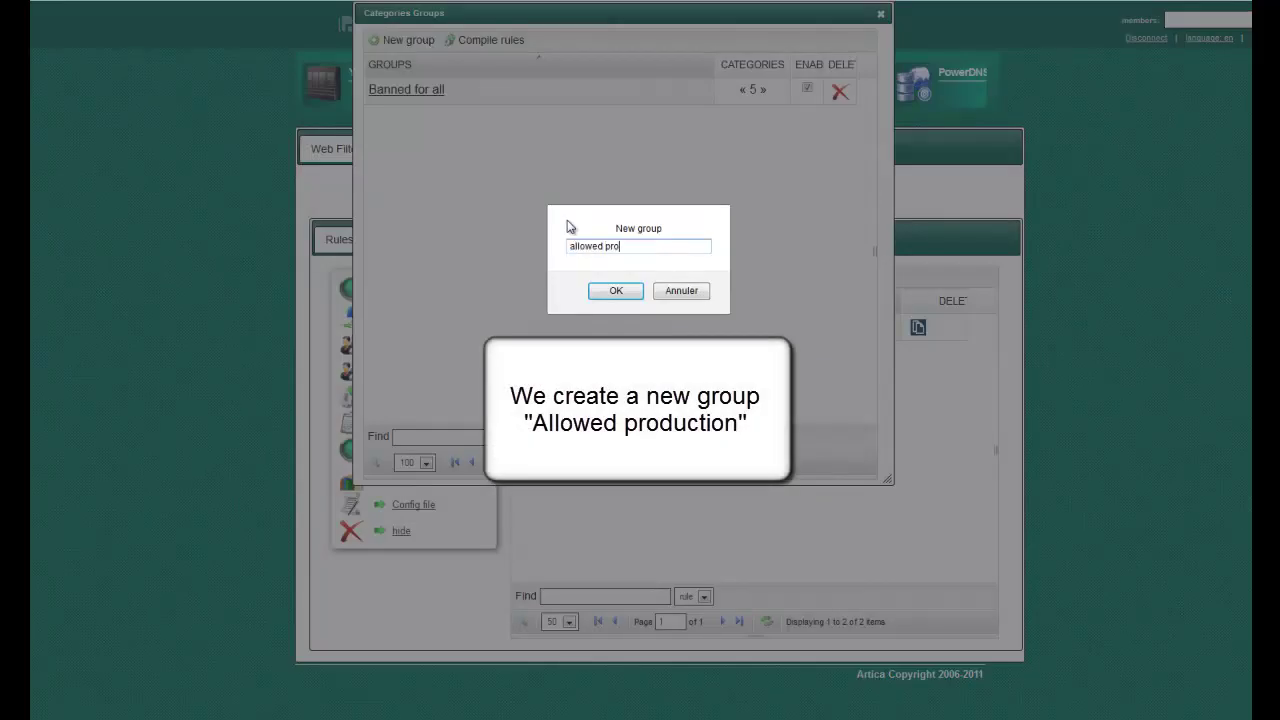
{"action": "type", "text": "duction"}
{"action": "key", "text": "Return"}
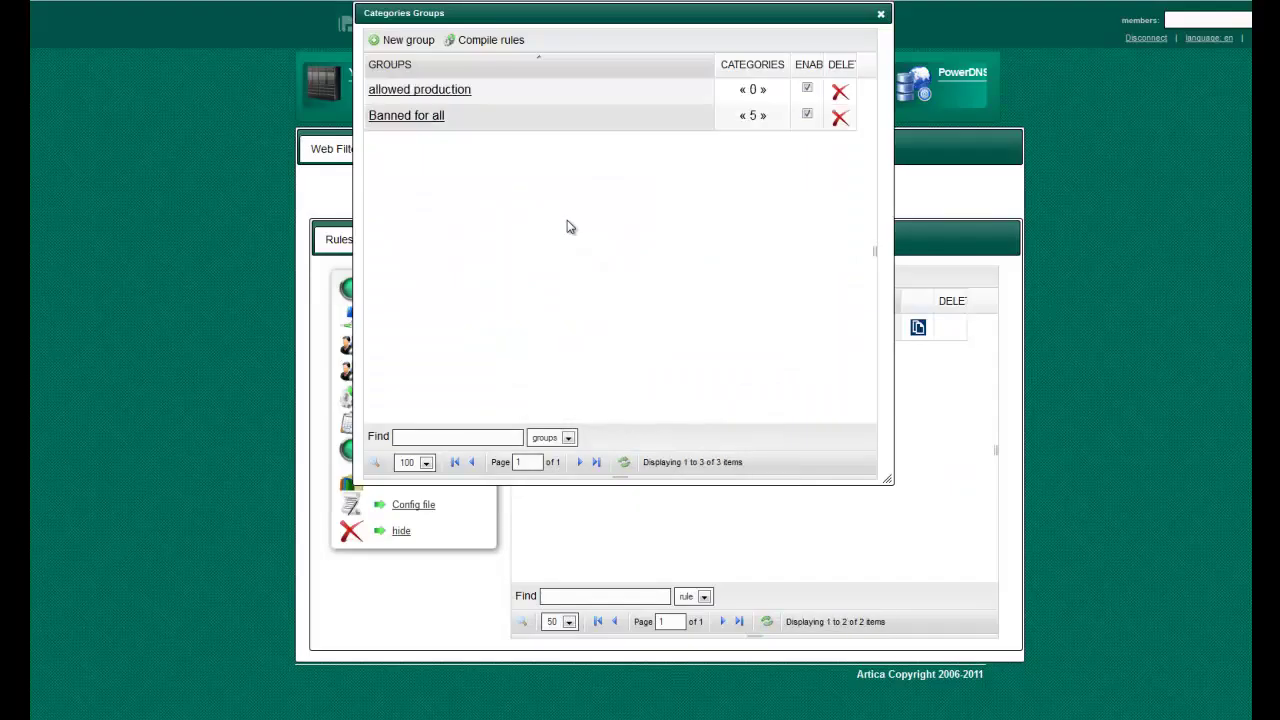
Filter categories by "sc" and add science/computing, science/weather, sciences and recreation/schools to the "allowed production" group.
{"action": "left_click", "coordinate": [450, 90]}
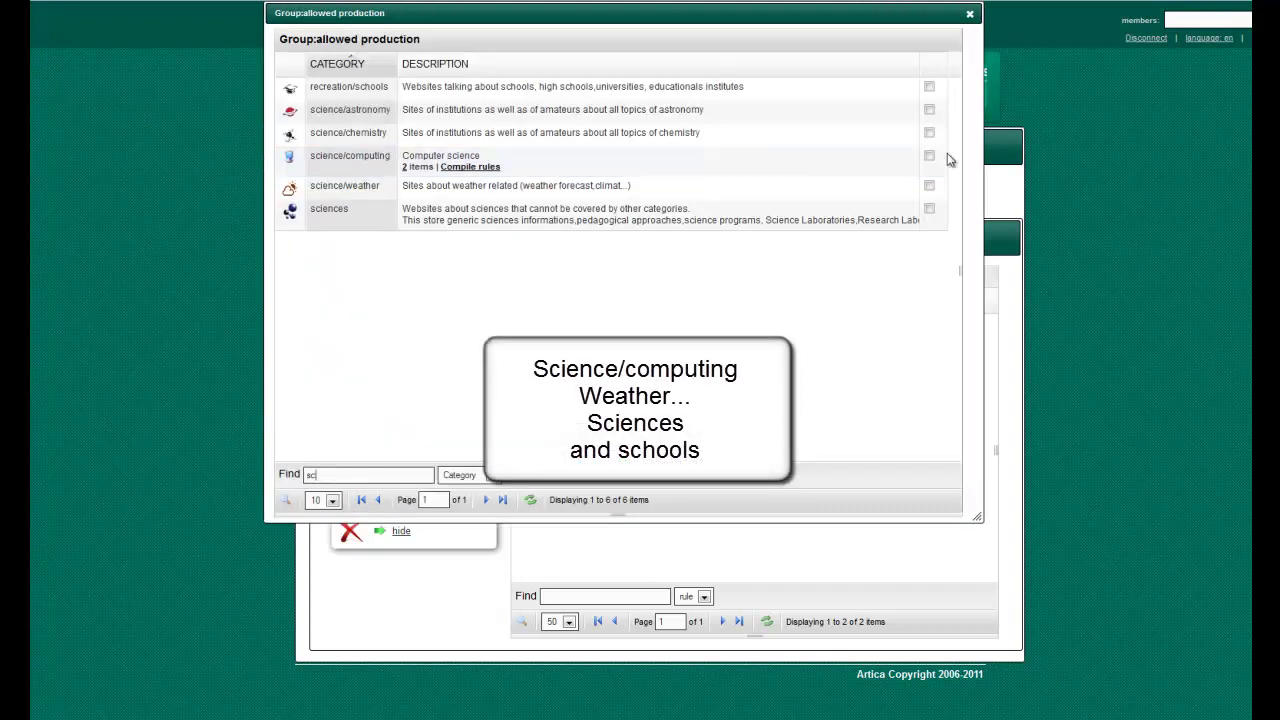
{"action": "left_click", "coordinate": [720, 192]}
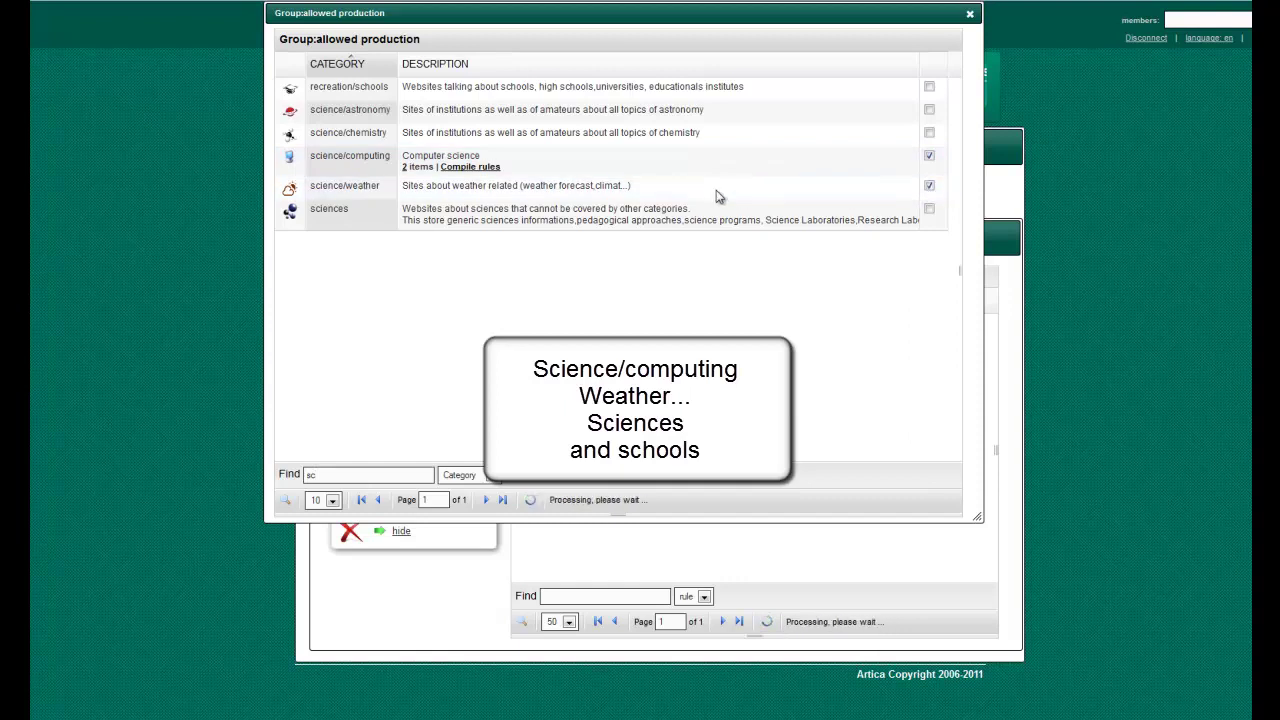
{"action": "left_click", "coordinate": [929, 212]}
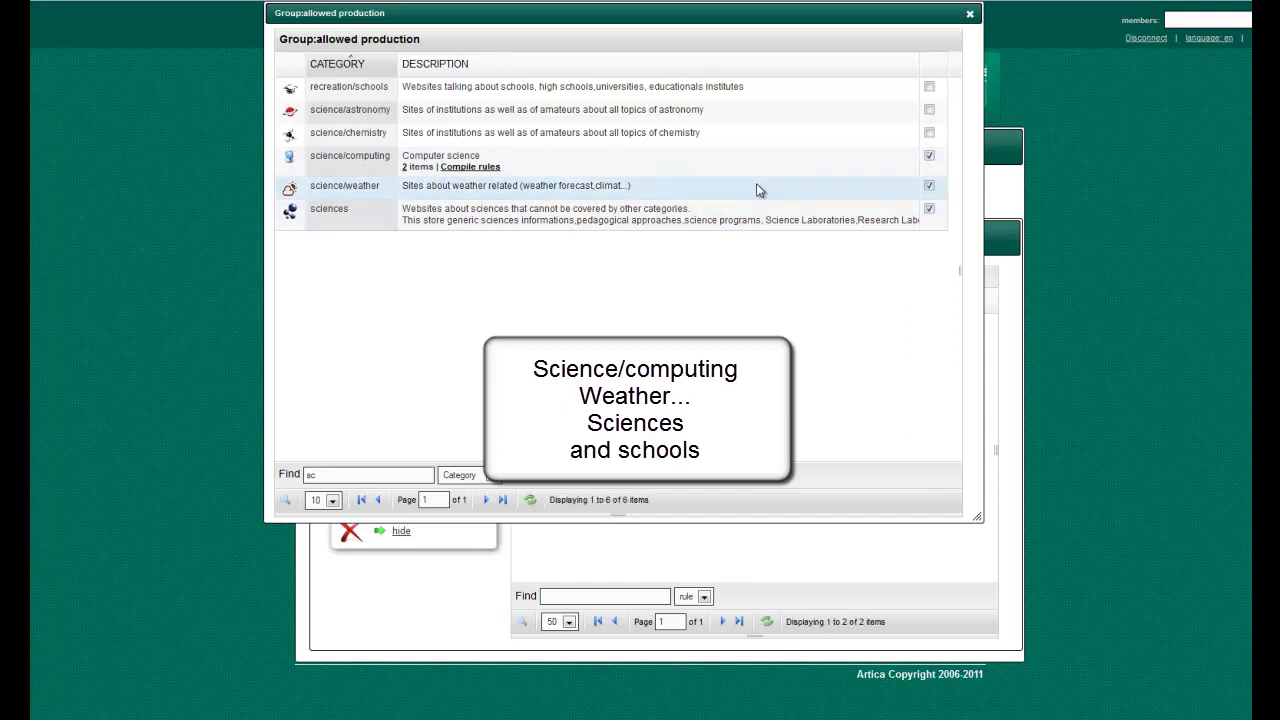
{"action": "left_click", "coordinate": [929, 87]}
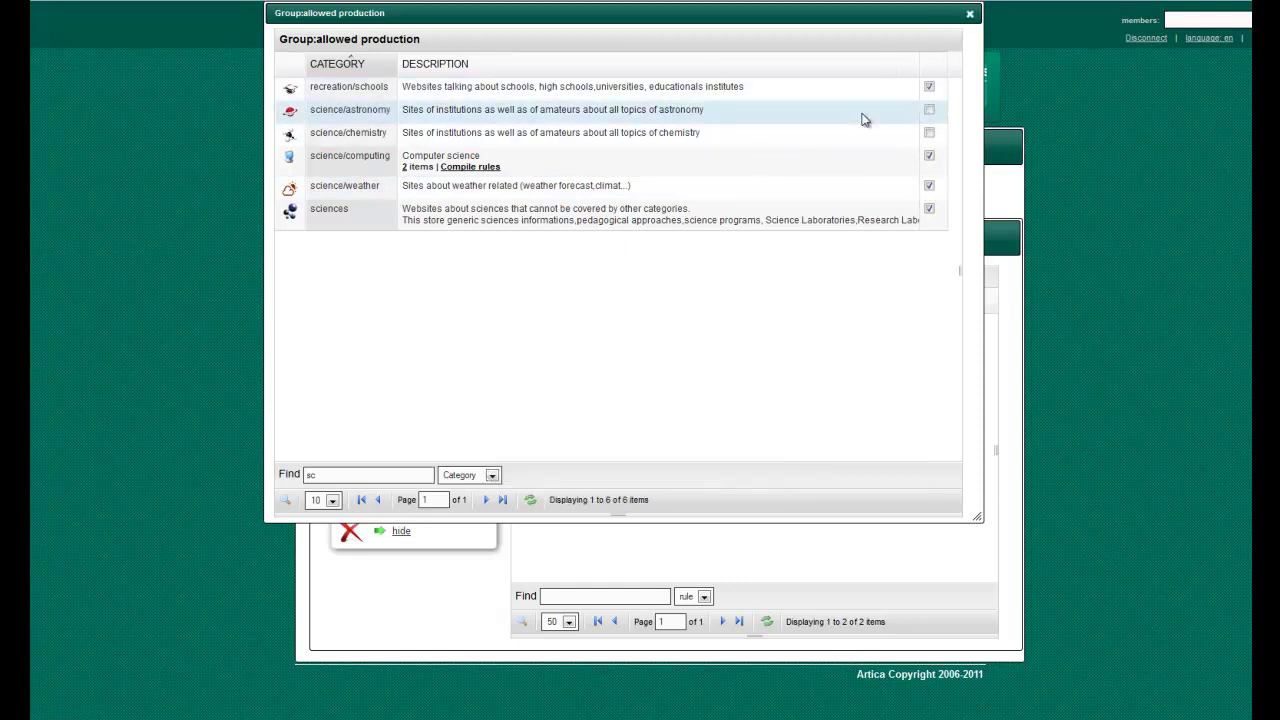
{"action": "left_click", "coordinate": [969, 13]}
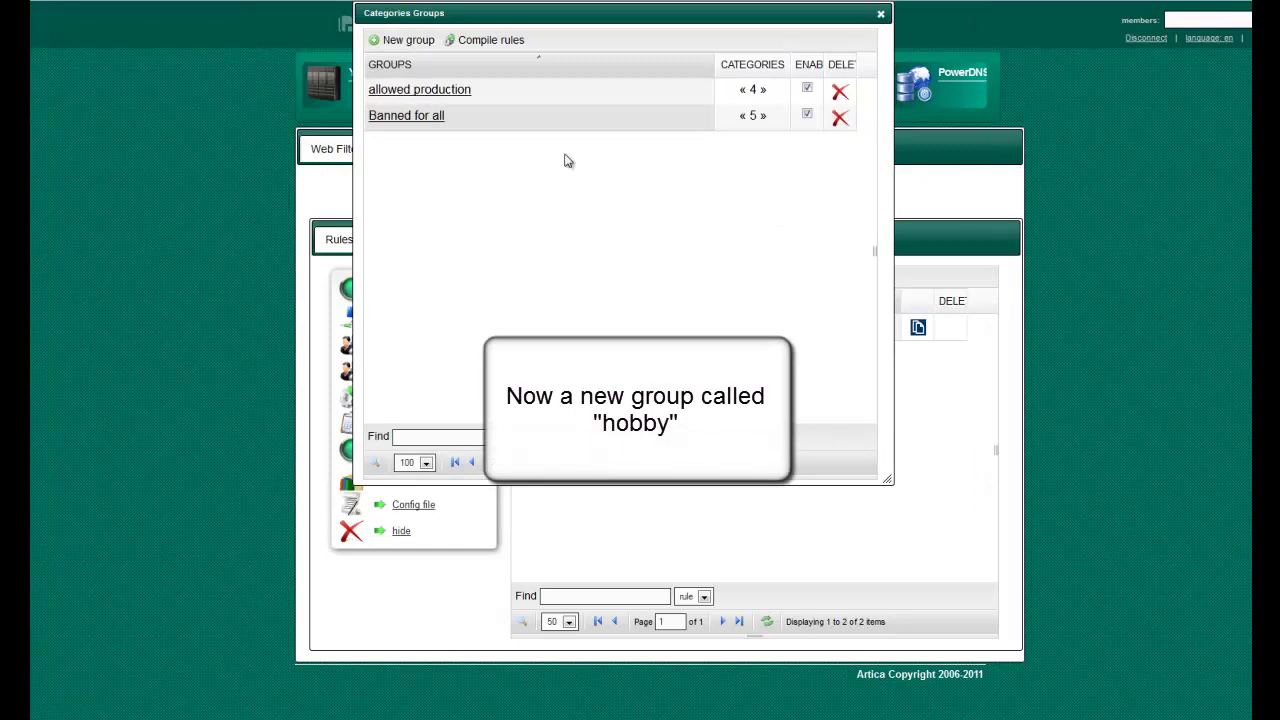
Create a third categories group named "hobby".
{"action": "left_click", "coordinate": [422, 43]}
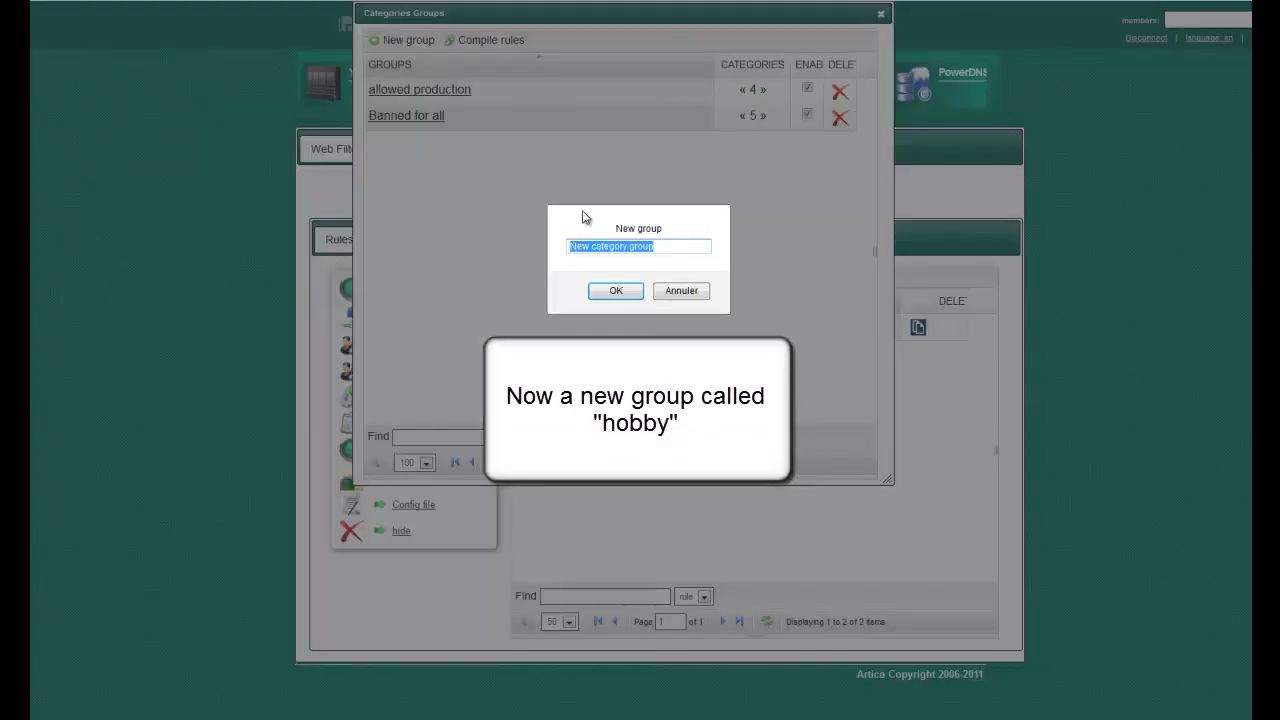
{"action": "type", "text": "hobby"}
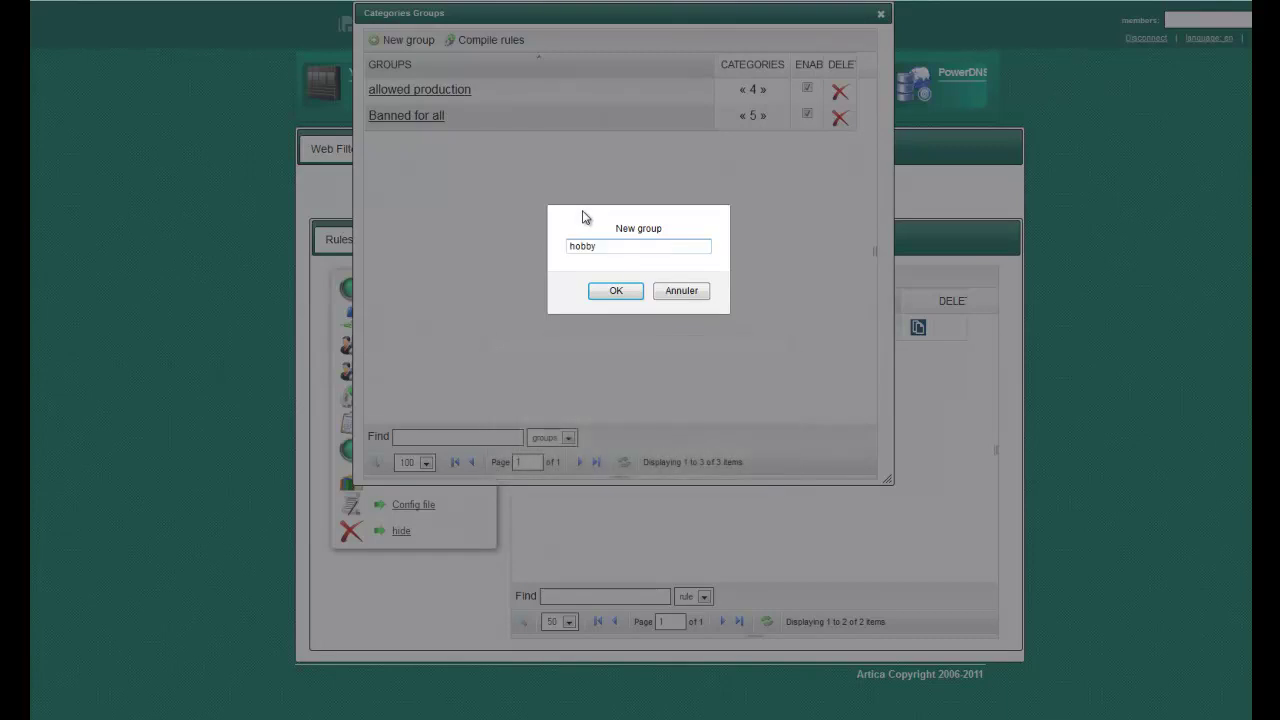
{"action": "key", "text": "Return"}
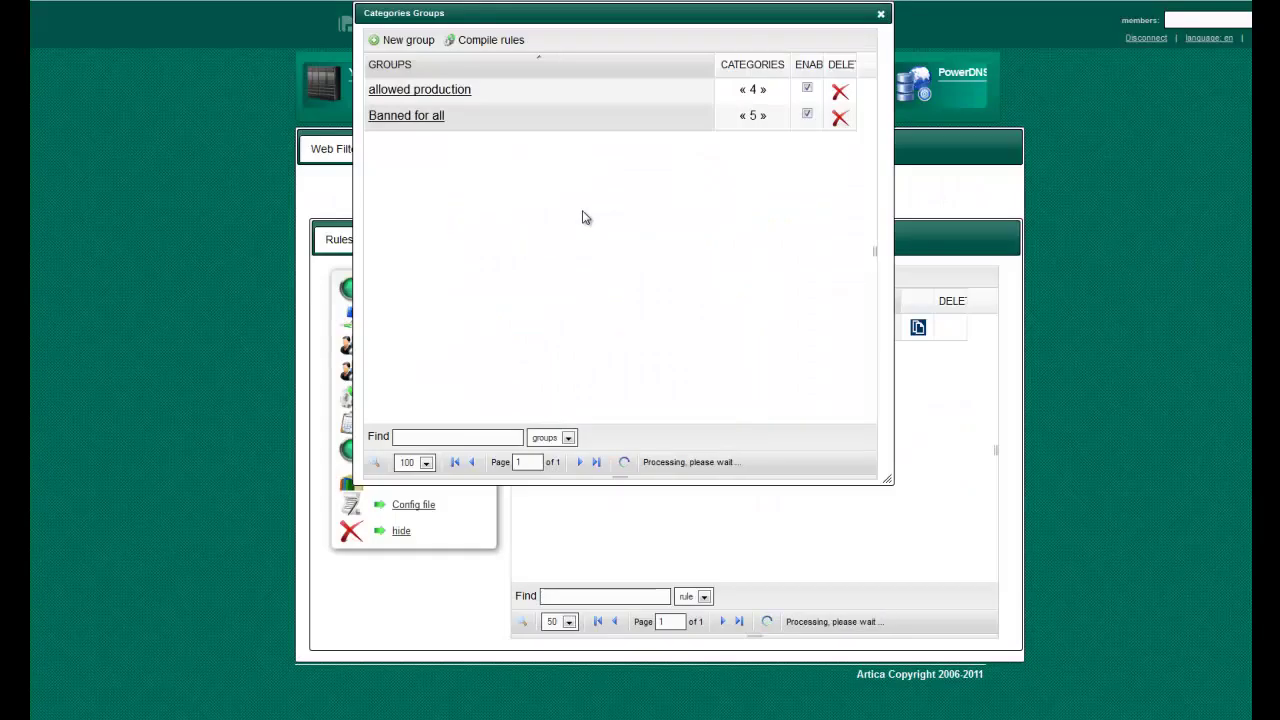
Search the hobby group's categories for "movie" and add the movies category.
{"action": "left_click", "coordinate": [386, 142]}
{"action": "type", "text": "movie"}
{"action": "key", "text": "Return"}
{"action": "left_click", "coordinate": [929, 88]}
Filter categories by "au" and add audio-video, automobile/bikes and automobile/boats to the hobby group.
{"action": "double_click", "coordinate": [406, 473]}
{"action": "type", "text": "au"}
{"action": "key", "text": "Return"}
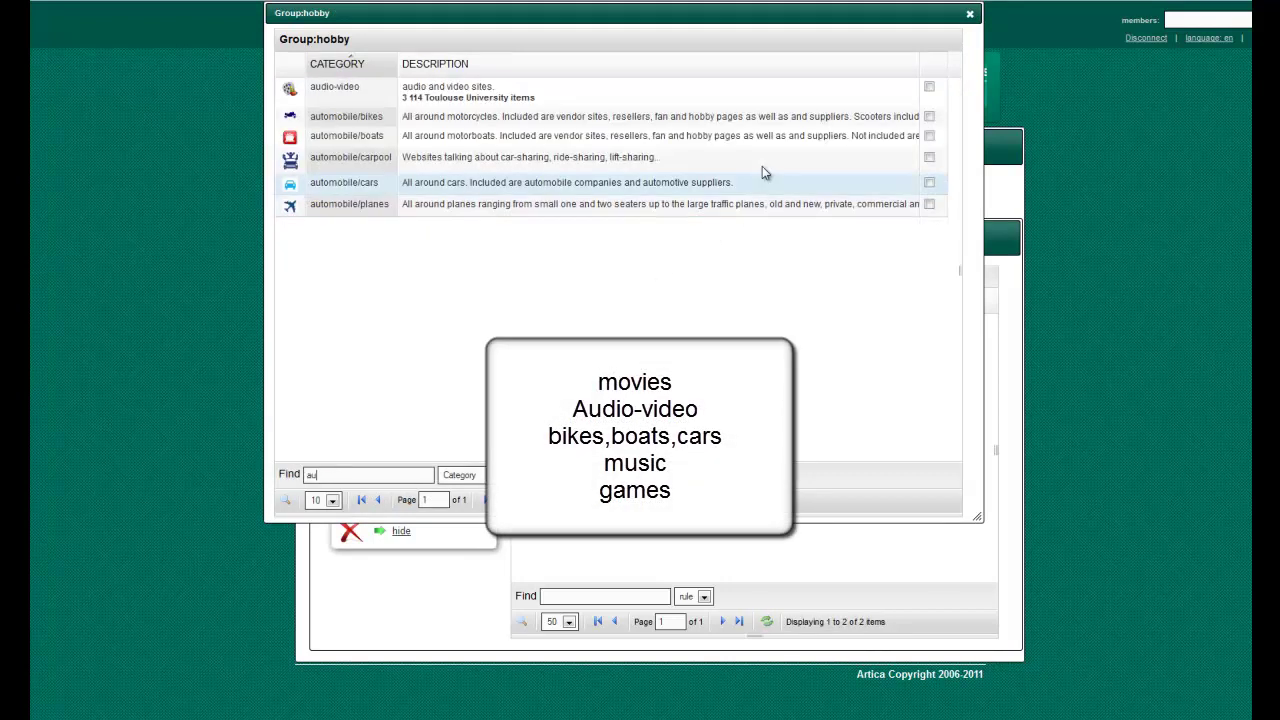
{"action": "left_click", "coordinate": [929, 88]}
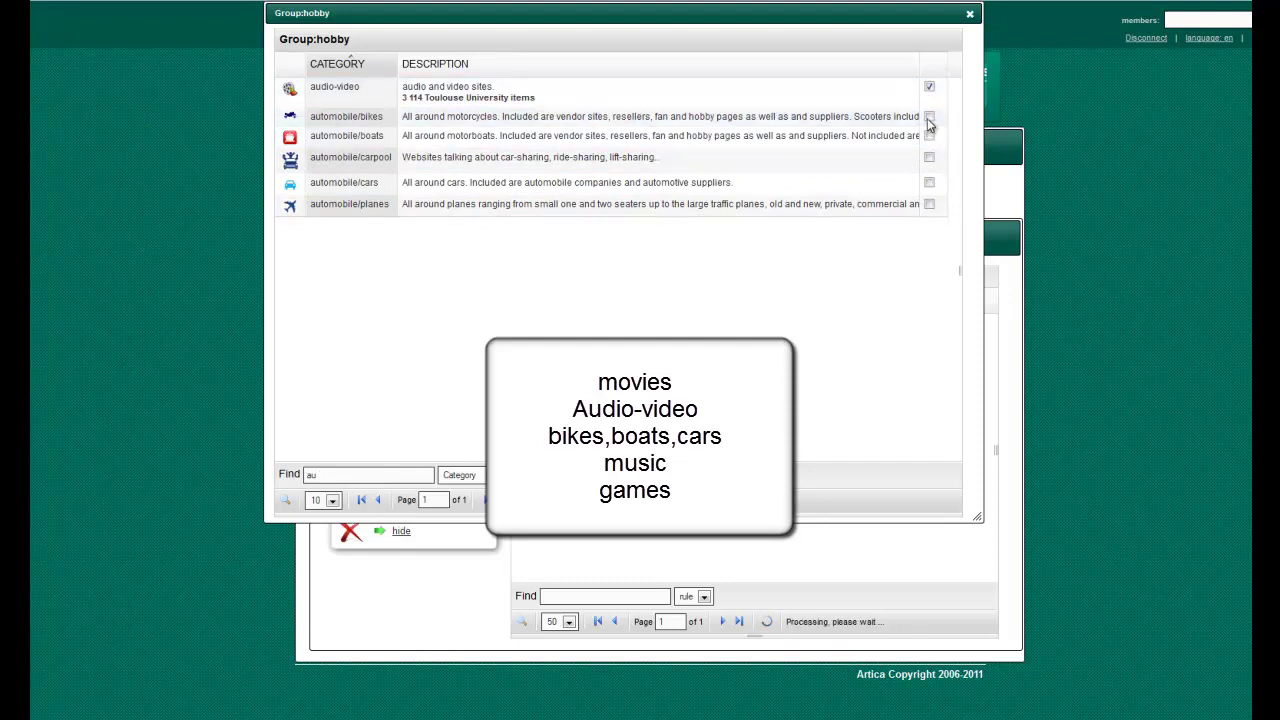
{"action": "left_click", "coordinate": [928, 118]}
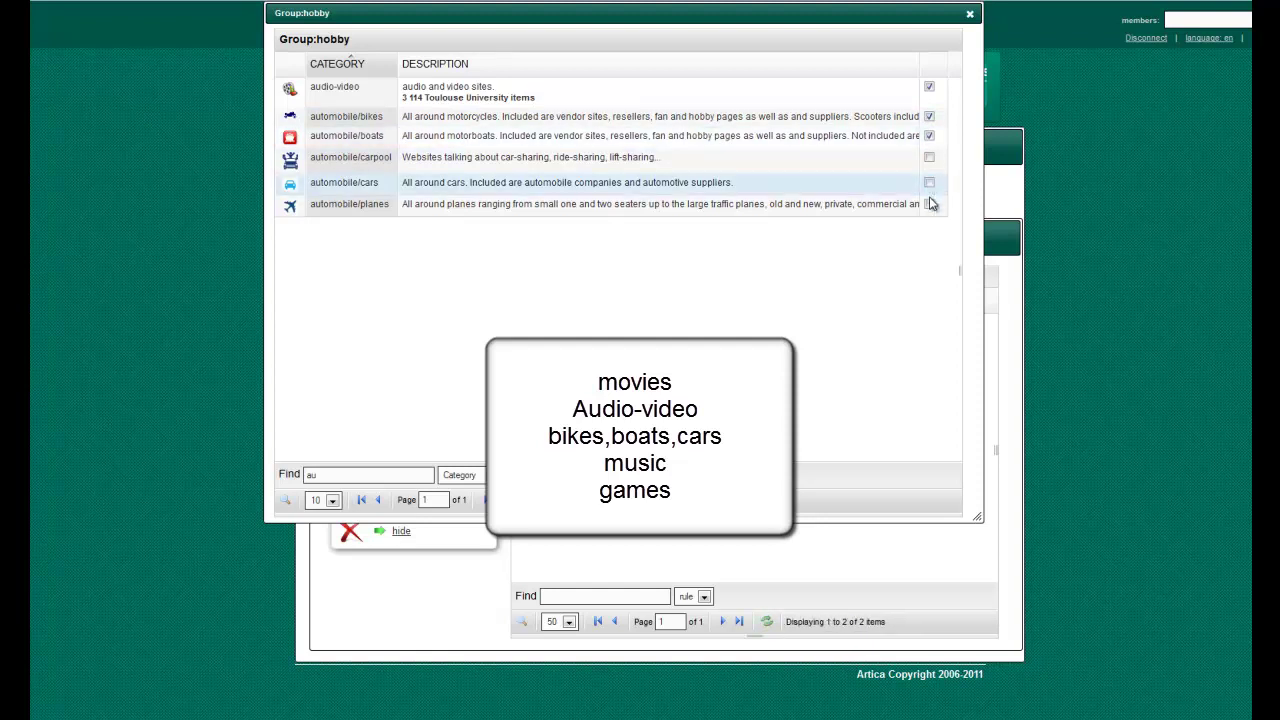
Find the music and games categories, add them to the hobby group, and return to the groups list.
{"action": "left_click_drag", "start_coordinate": [320, 474], "coordinate": [265, 470]}
{"action": "type", "text": "music"}
{"action": "key", "text": "Return"}
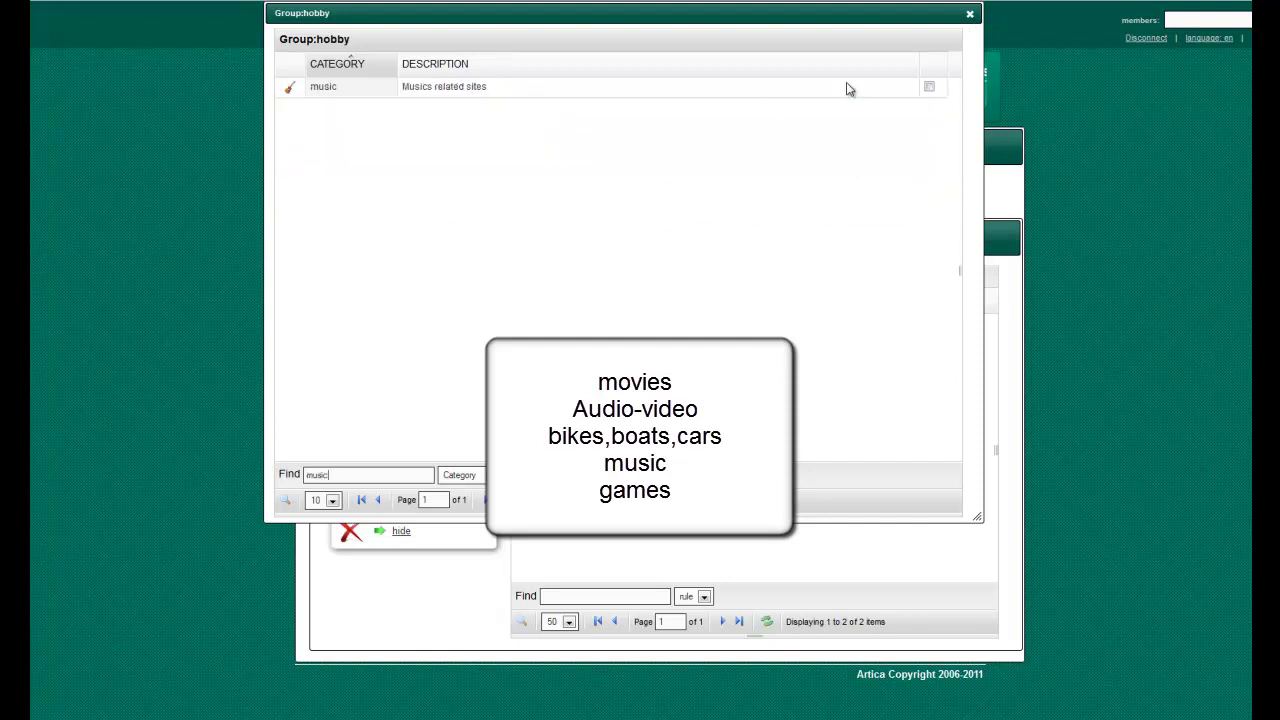
{"action": "key", "text": "ctrl+a"}
{"action": "type", "text": "games"}
{"action": "key", "text": "Return"}
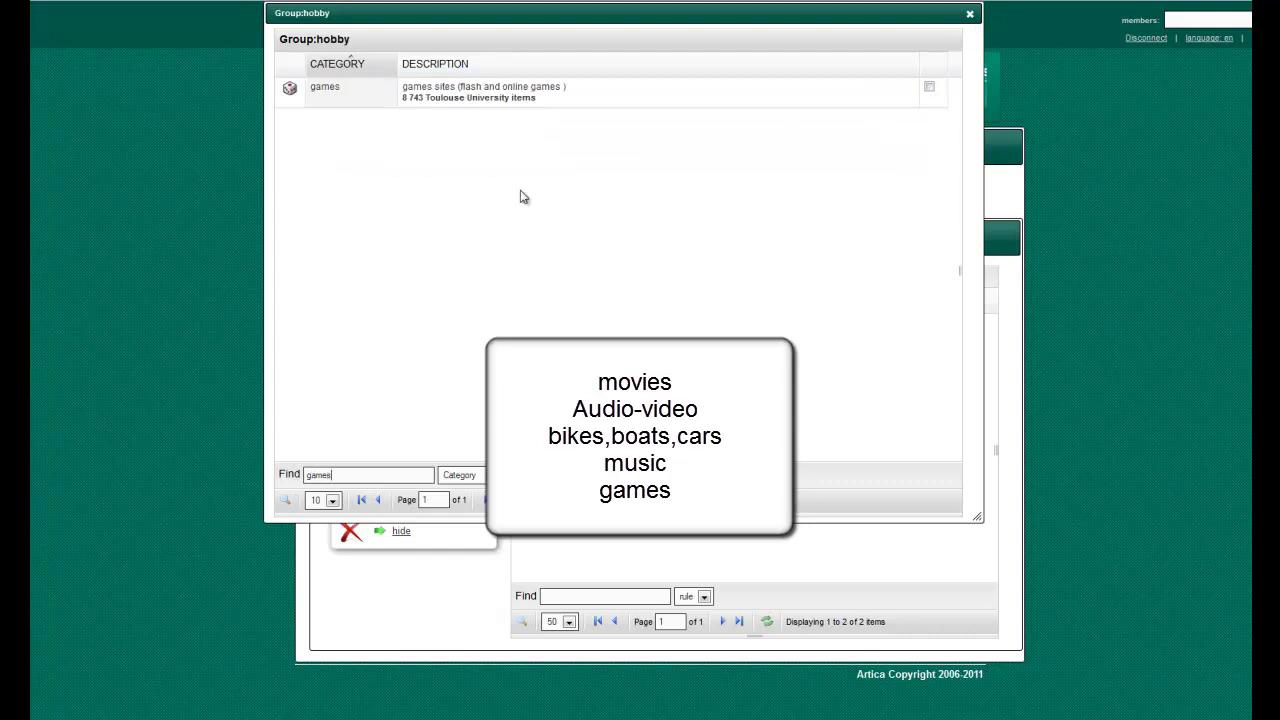
{"action": "left_click", "coordinate": [929, 87]}
{"action": "left_click", "coordinate": [969, 13]}
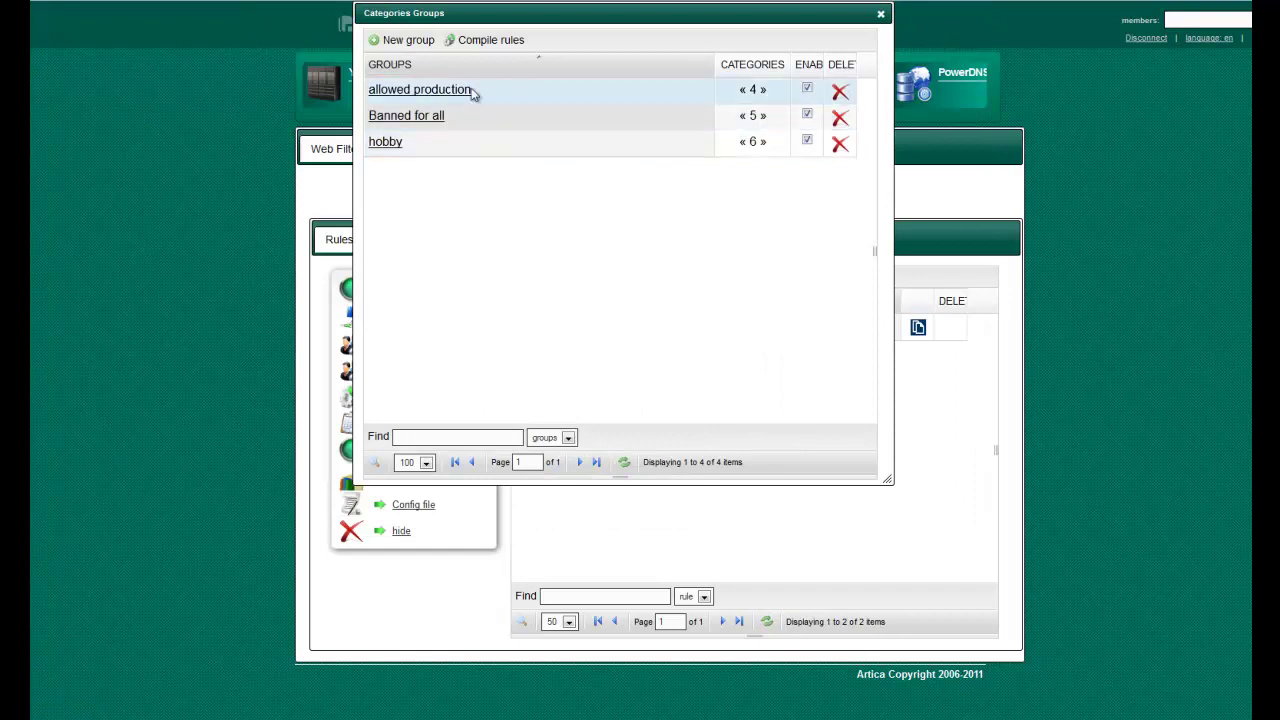
Enable the "allowed production" categories group in the Default rule's whitelist and refresh the rules list.
{"action": "left_click", "coordinate": [880, 13]}
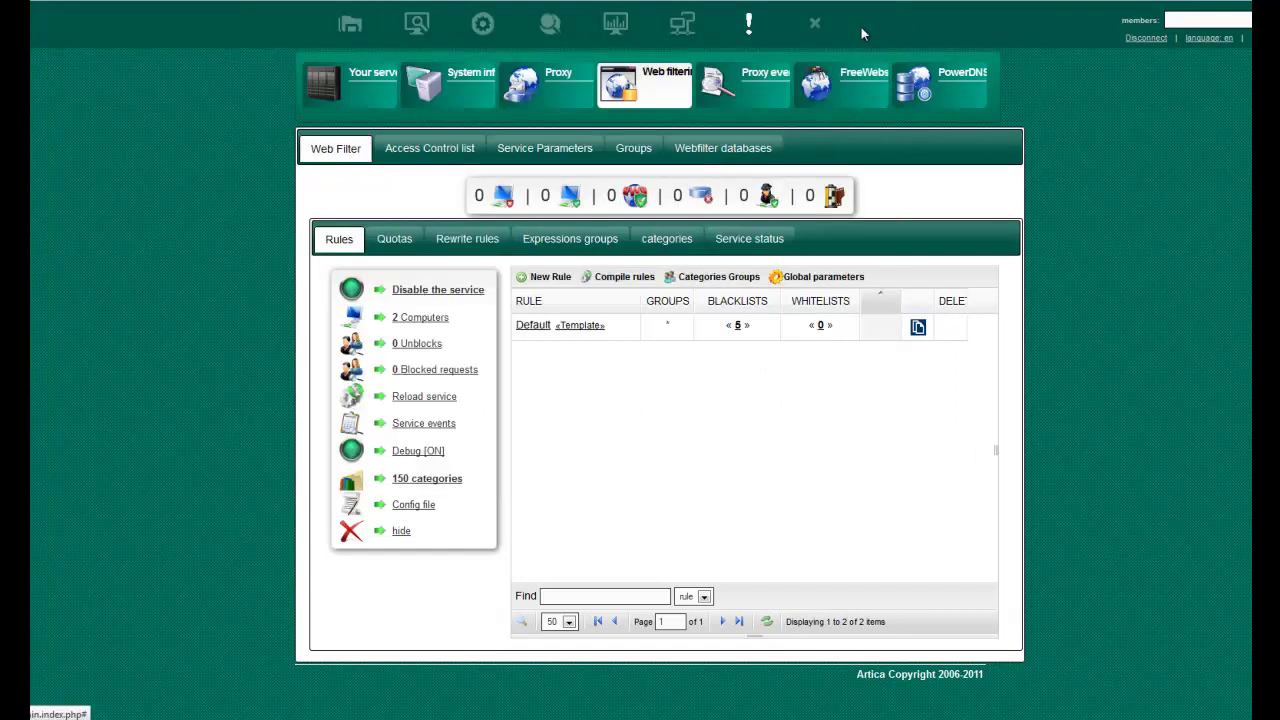
{"action": "left_click", "coordinate": [821, 328]}
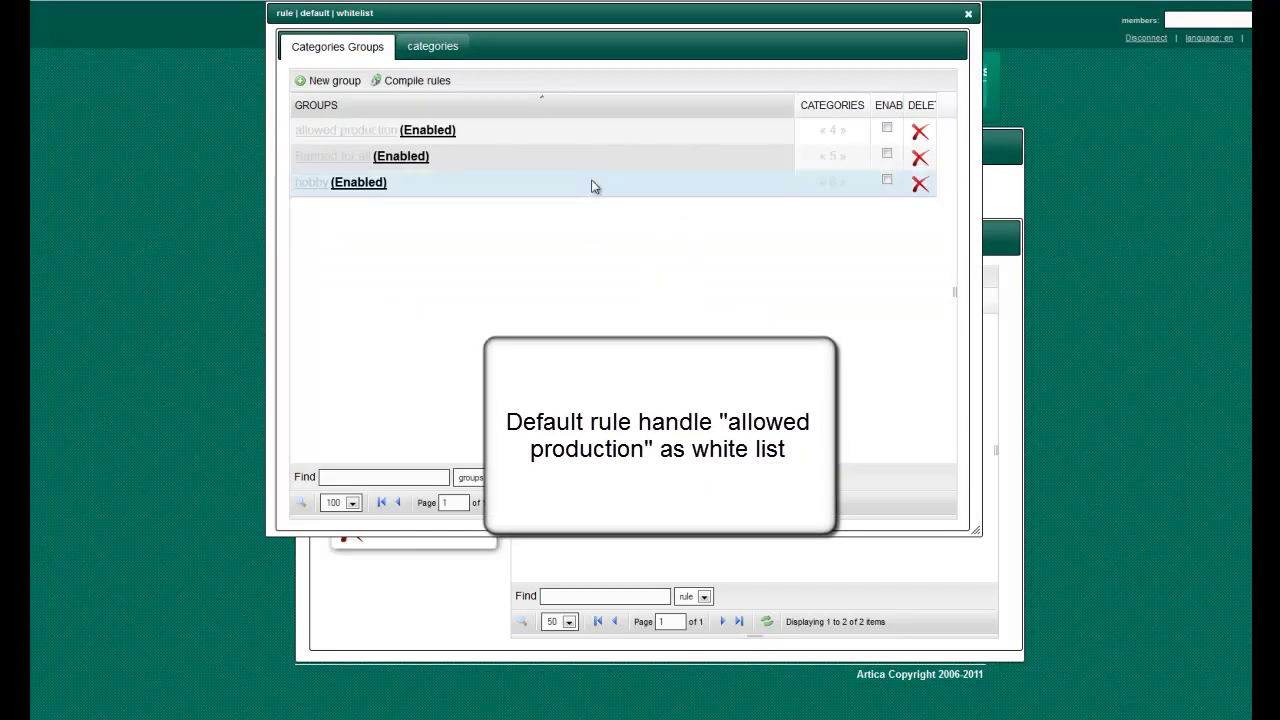
{"action": "left_click", "coordinate": [885, 130]}
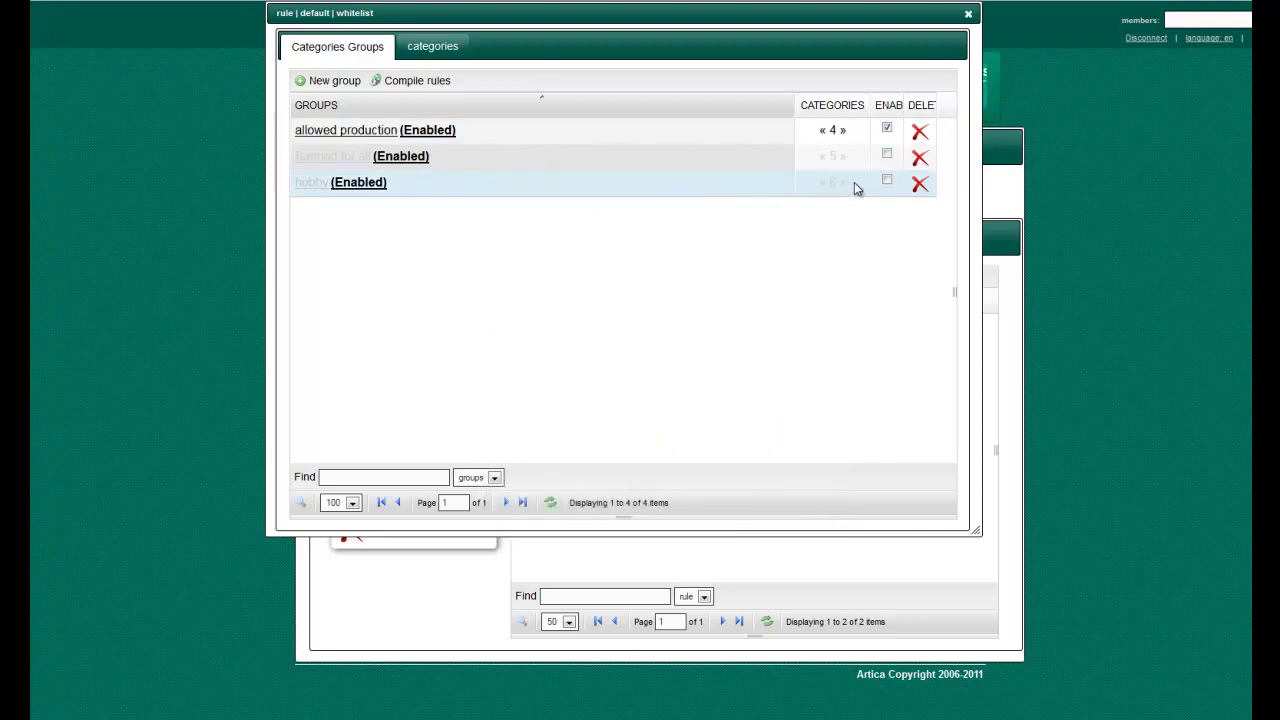
{"action": "key", "text": "Escape"}
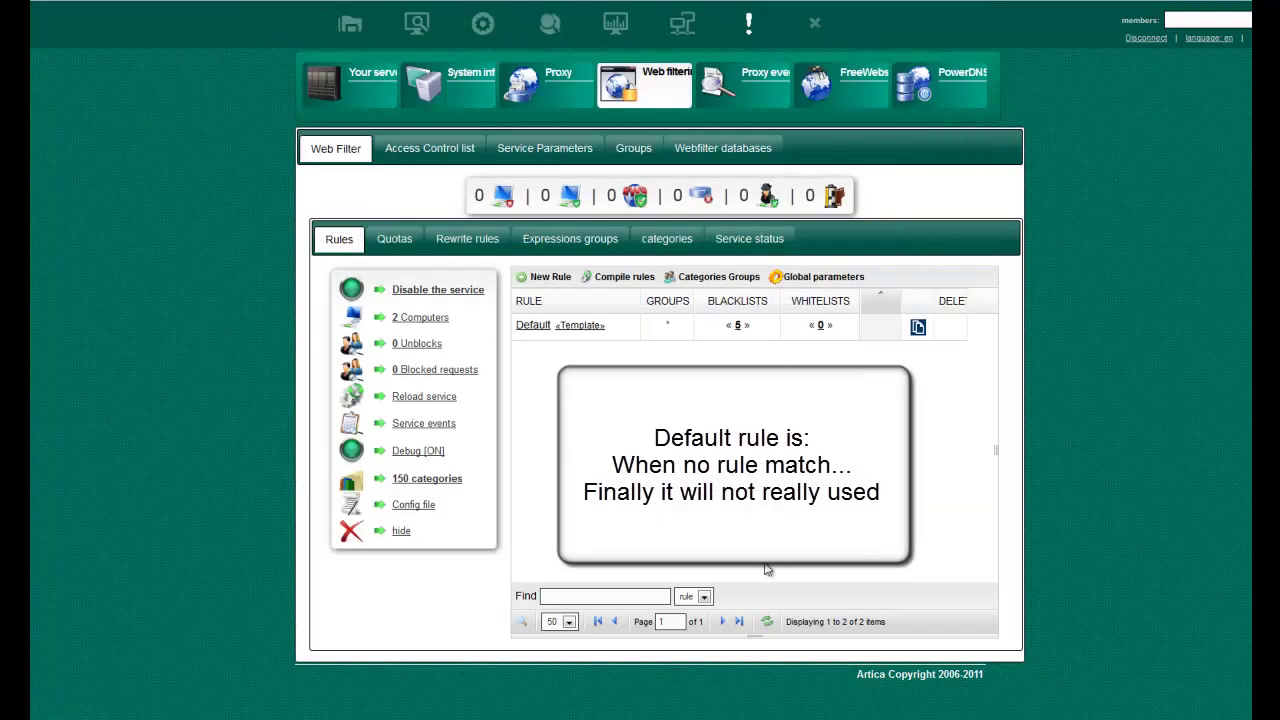
{"action": "left_click", "coordinate": [767, 622]}
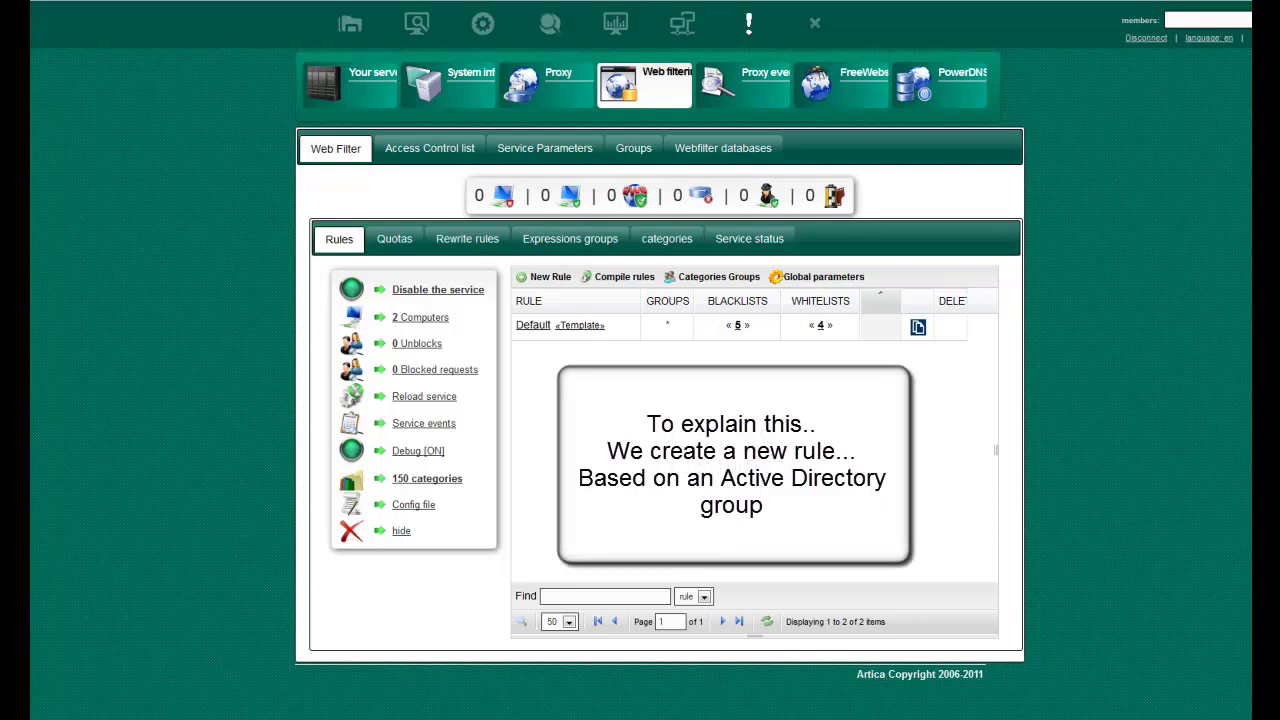
Create a new filtering rule named "VIP (heads)".
{"action": "left_click", "coordinate": [549, 277]}
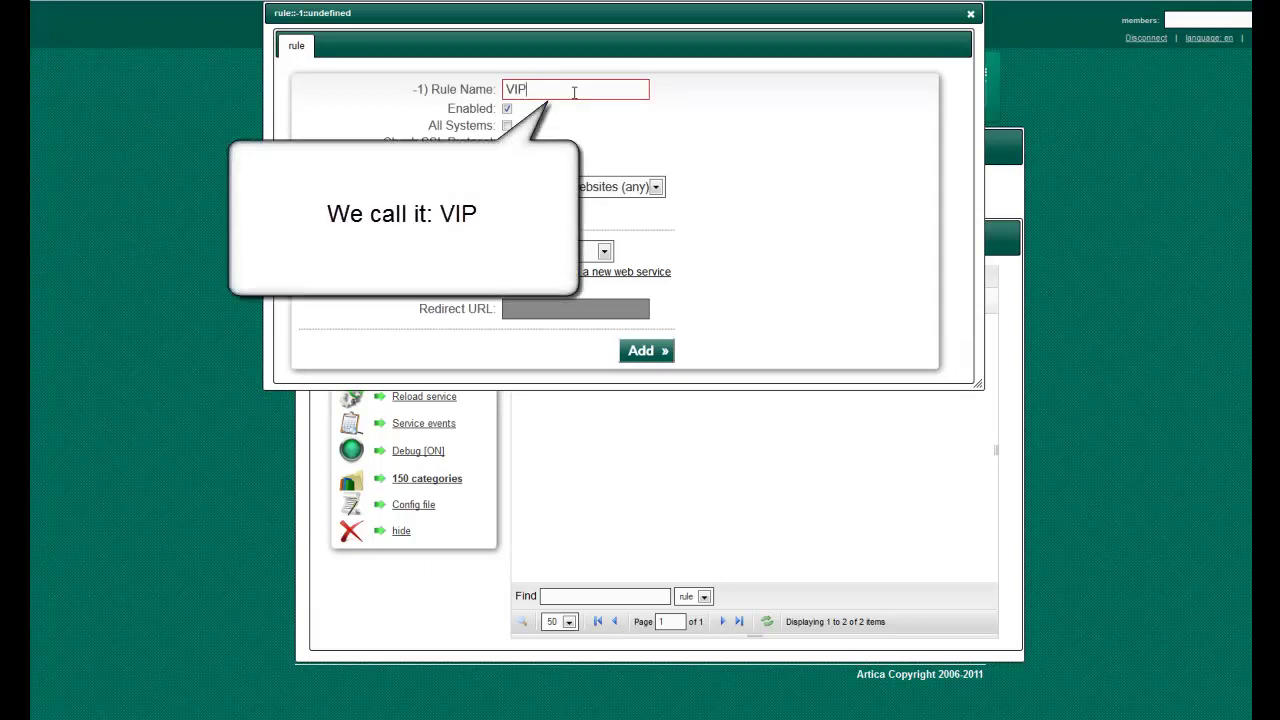
{"action": "left_click", "coordinate": [645, 166]}
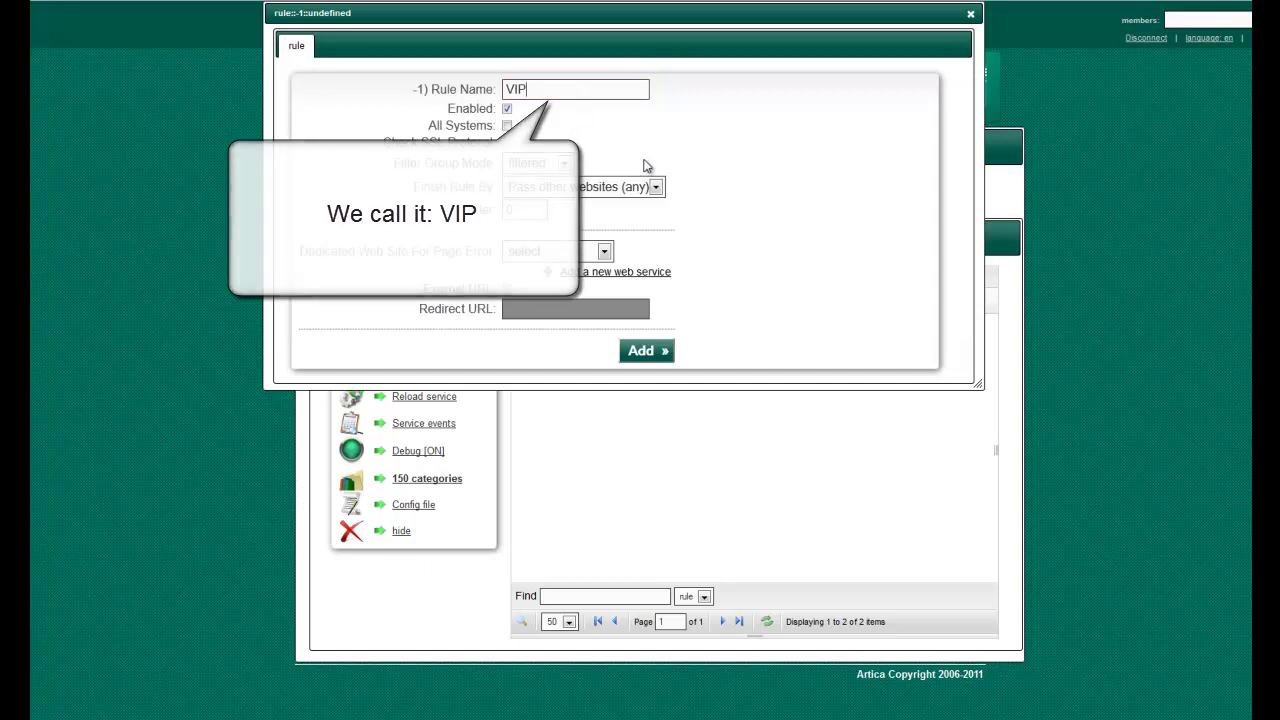
{"action": "type", "text": "(heads)"}
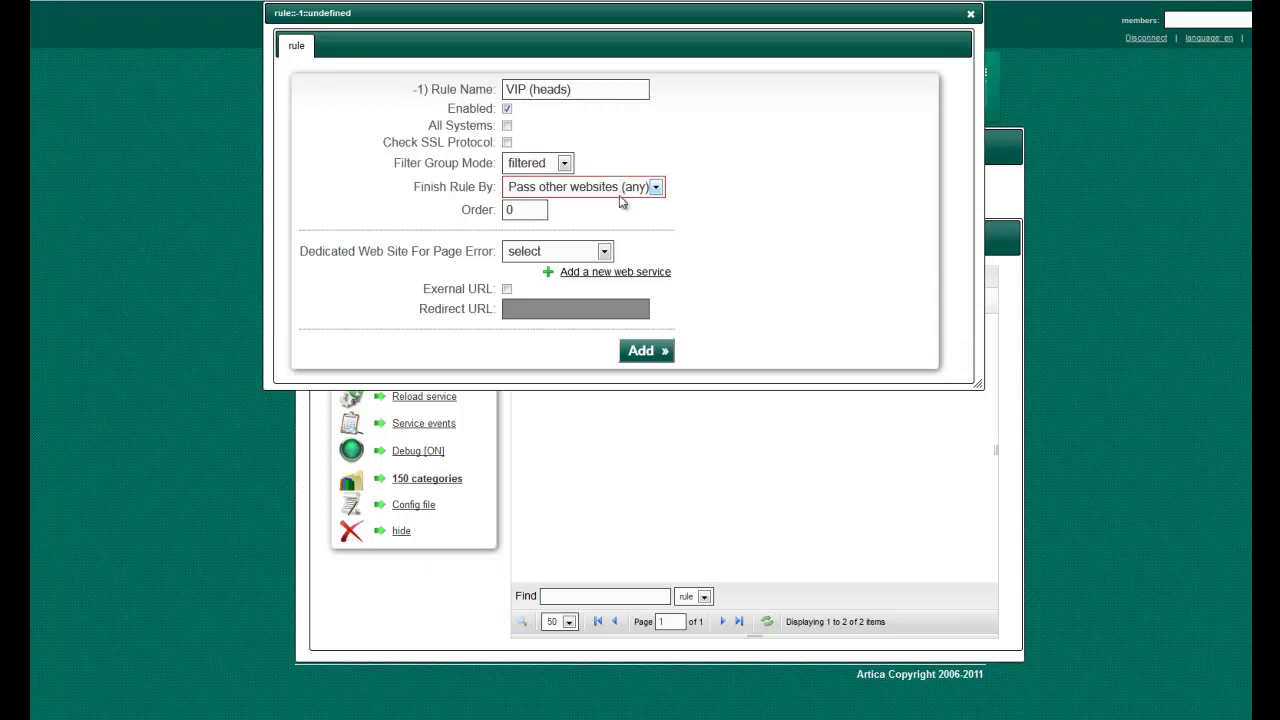
{"action": "left_click", "coordinate": [652, 352]}
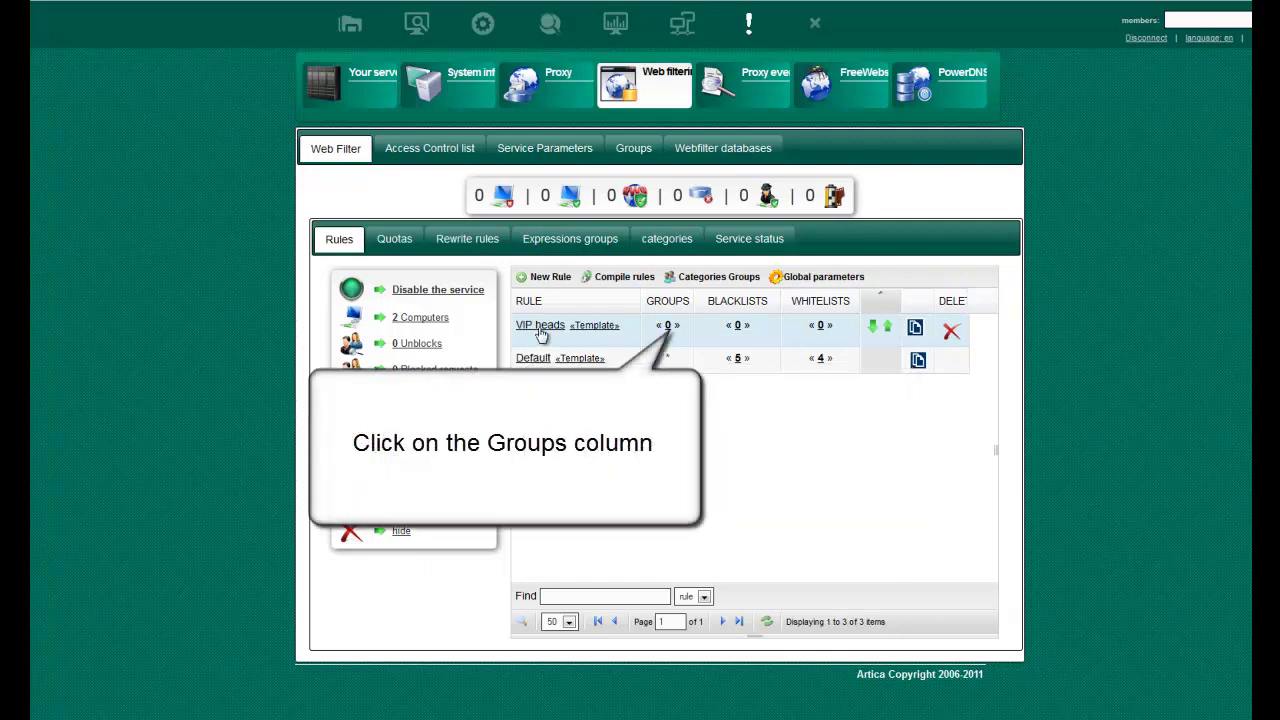
Start a new members group to link to the VIP heads rule and set its mode to Active Directory group.
{"action": "left_click", "coordinate": [668, 326]}
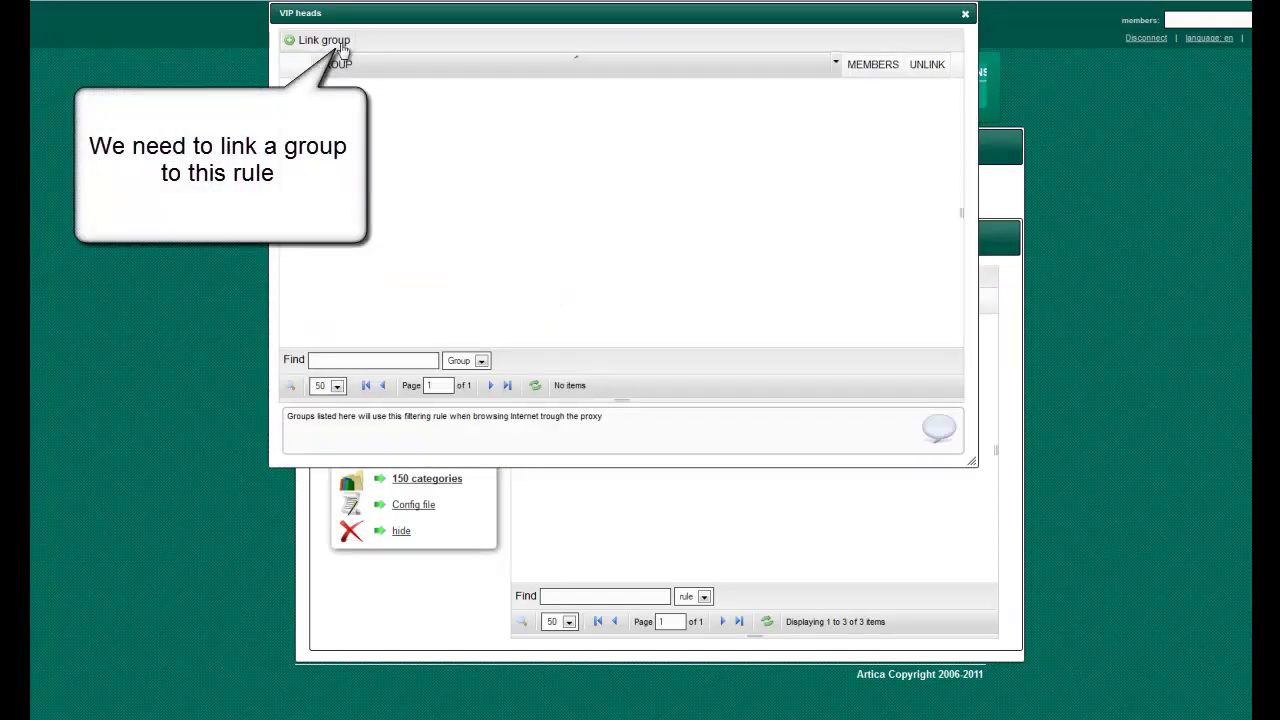
{"action": "left_click", "coordinate": [337, 42]}
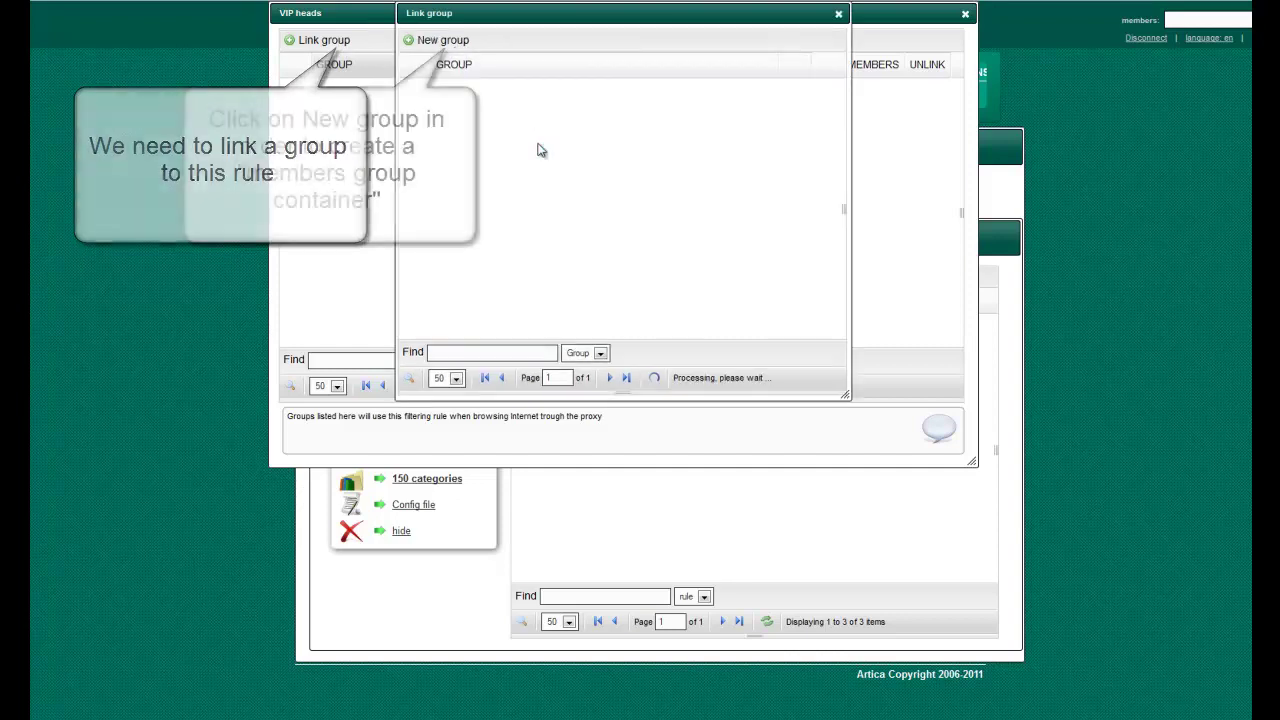
{"action": "left_click", "coordinate": [448, 46]}
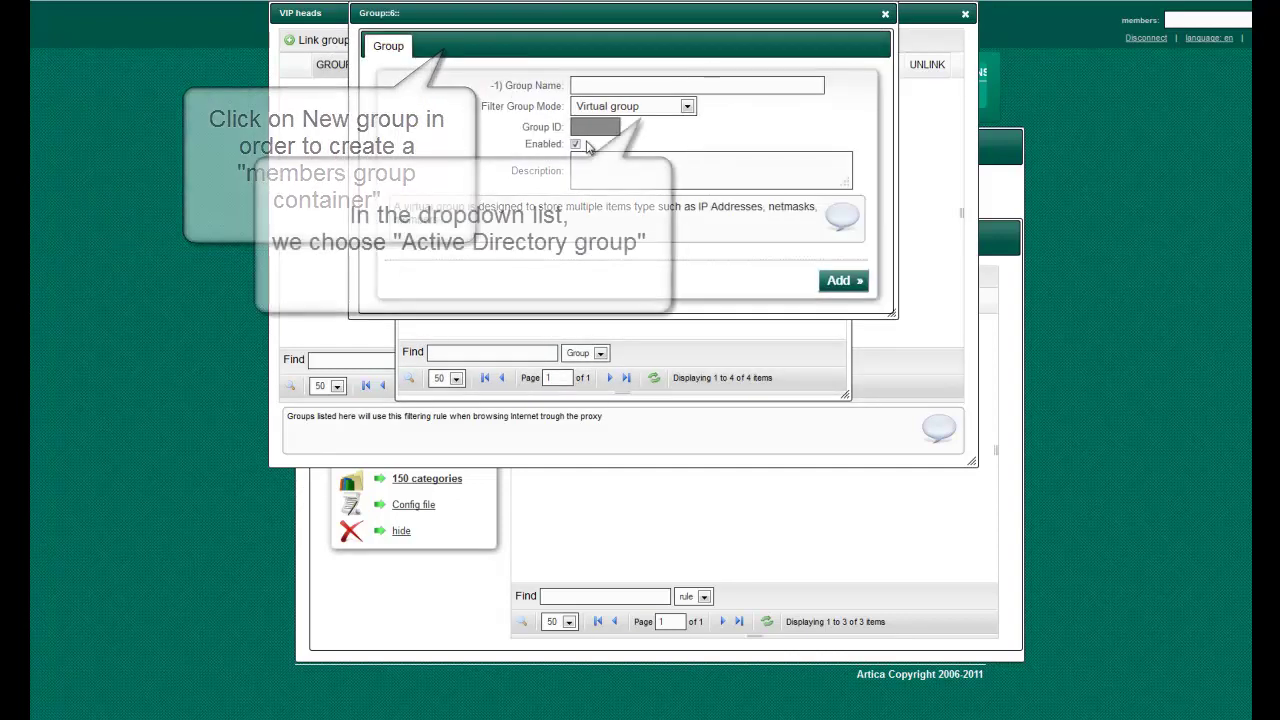
{"action": "left_click", "coordinate": [682, 106]}
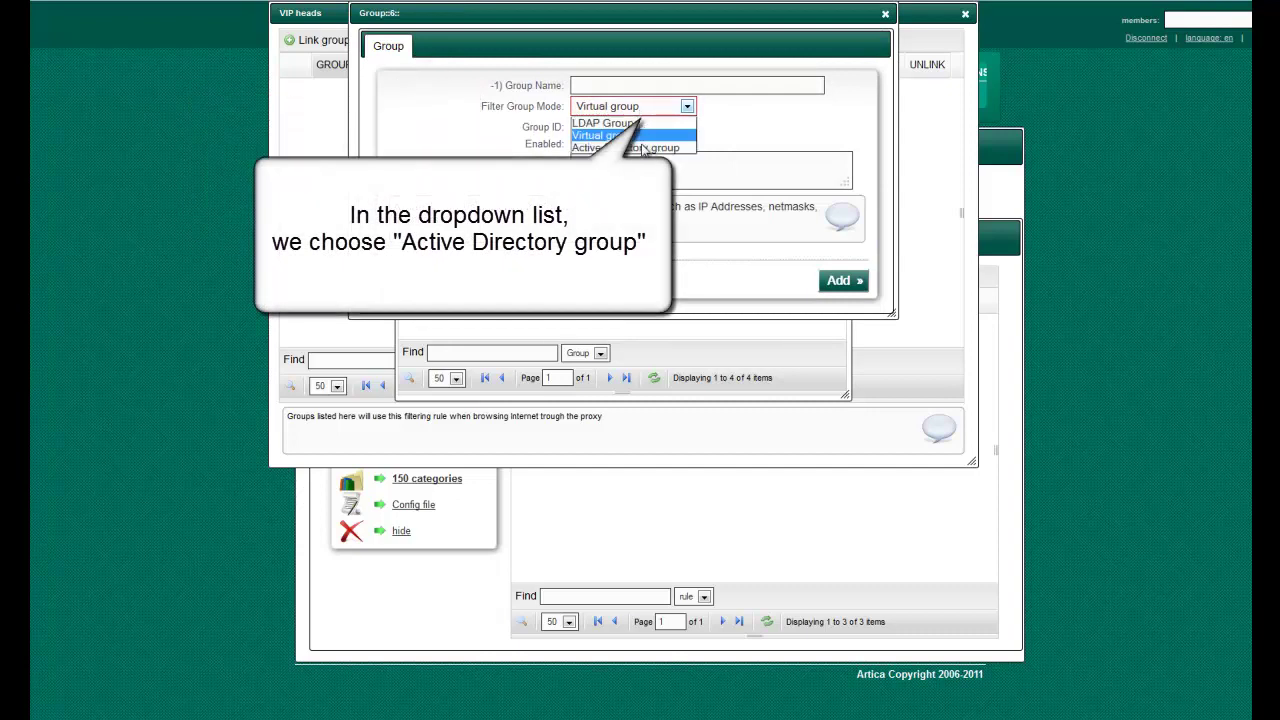
{"action": "left_click", "coordinate": [641, 148]}
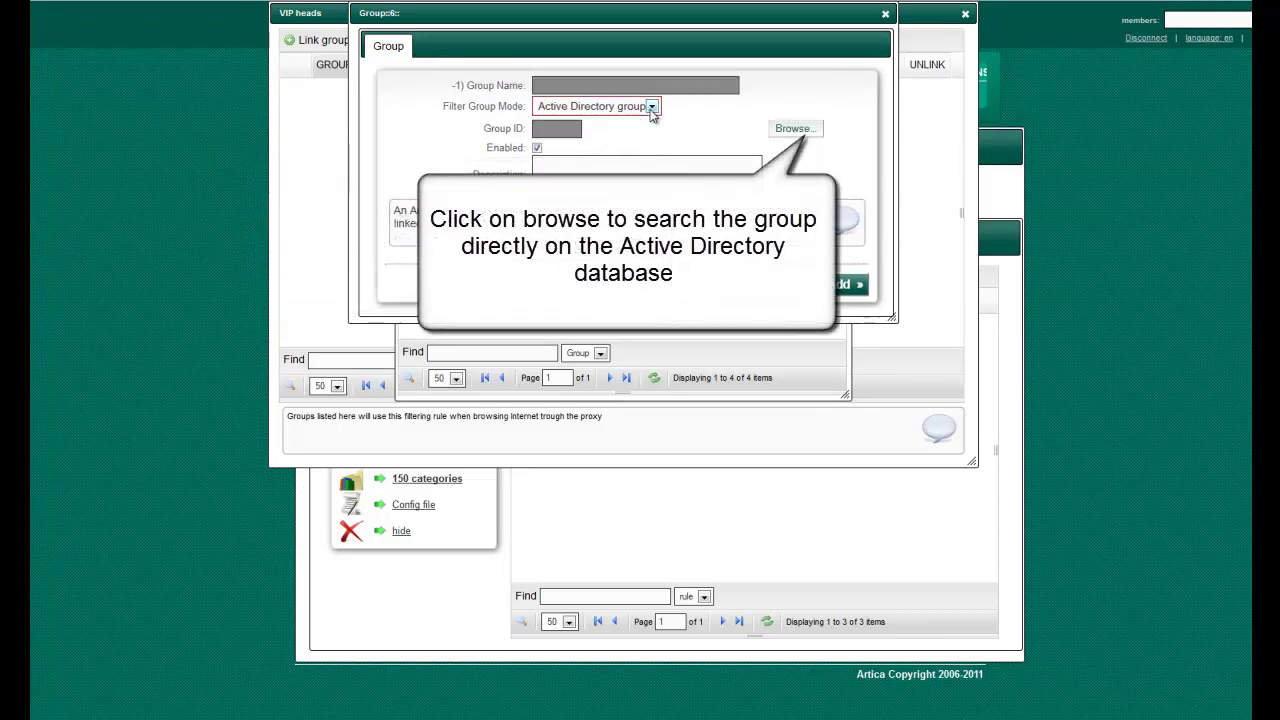
Browse the Active Directory groups, search for "group*", select Group22 and add it as the new members group.
{"action": "left_click", "coordinate": [793, 129]}
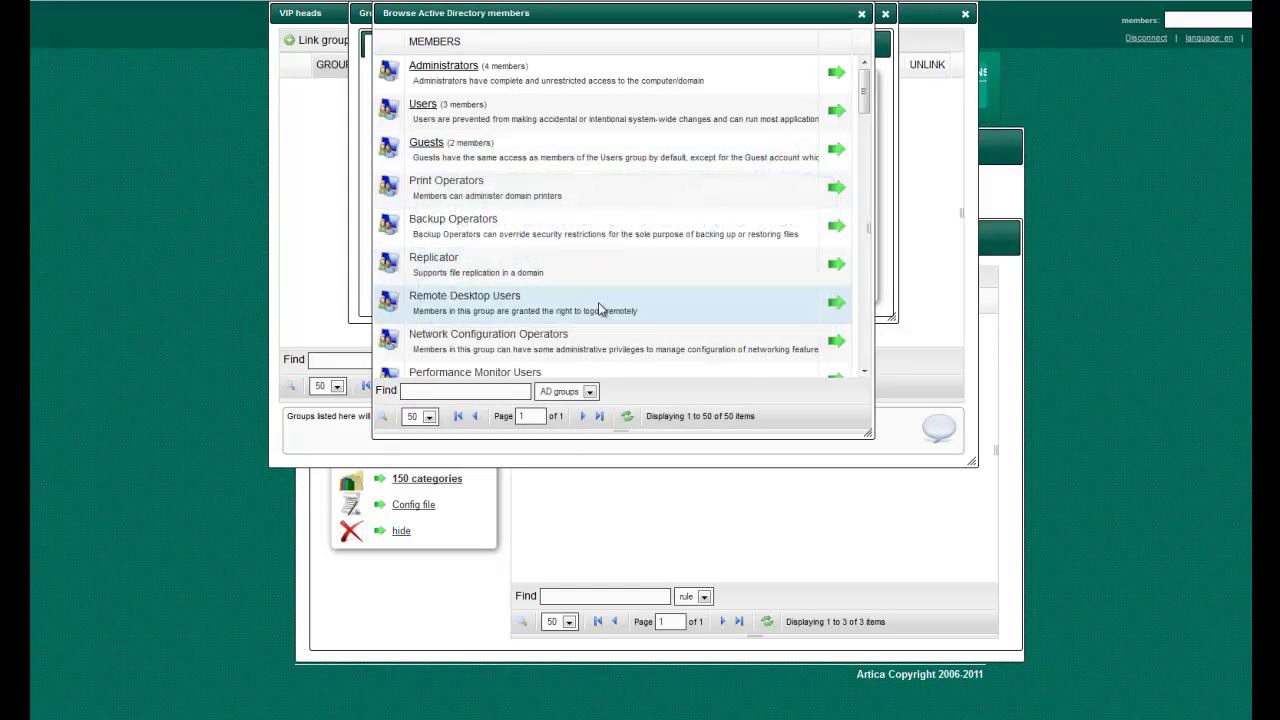
{"action": "scroll", "coordinate": [600, 308], "scroll_direction": "down", "scroll_amount": 5}
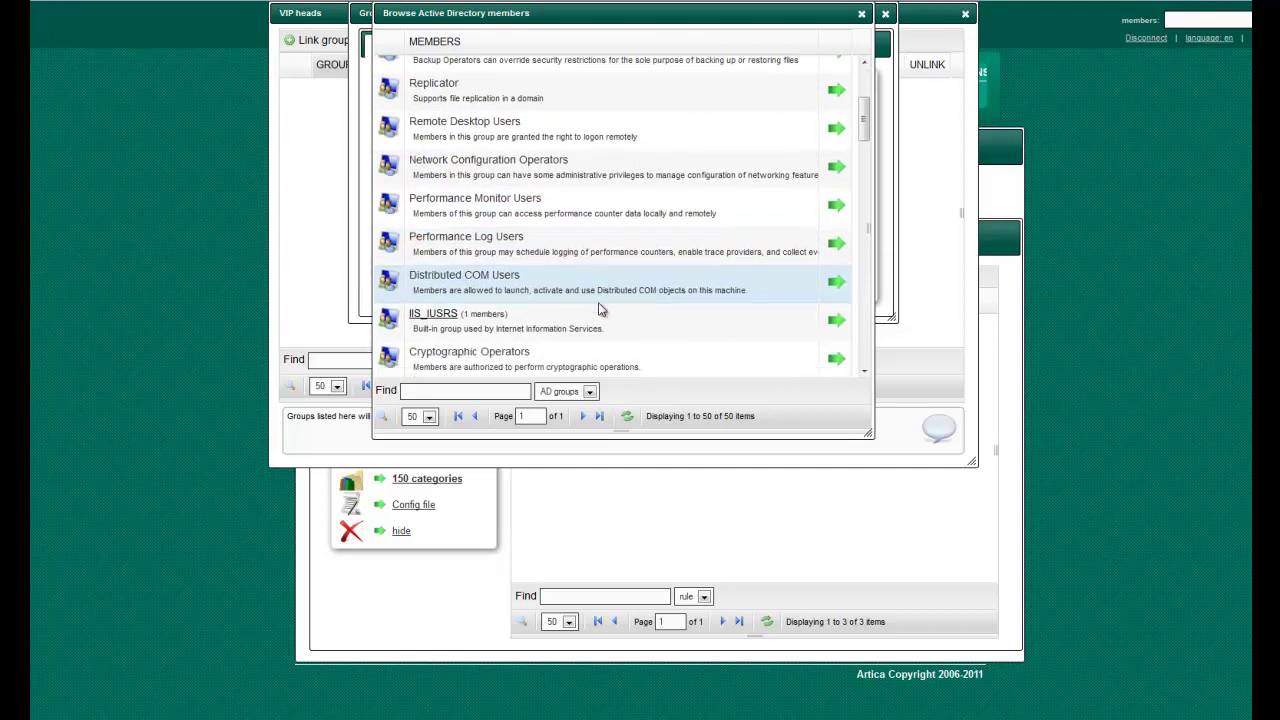
{"action": "scroll", "coordinate": [599, 308], "scroll_direction": "down", "scroll_amount": 4}
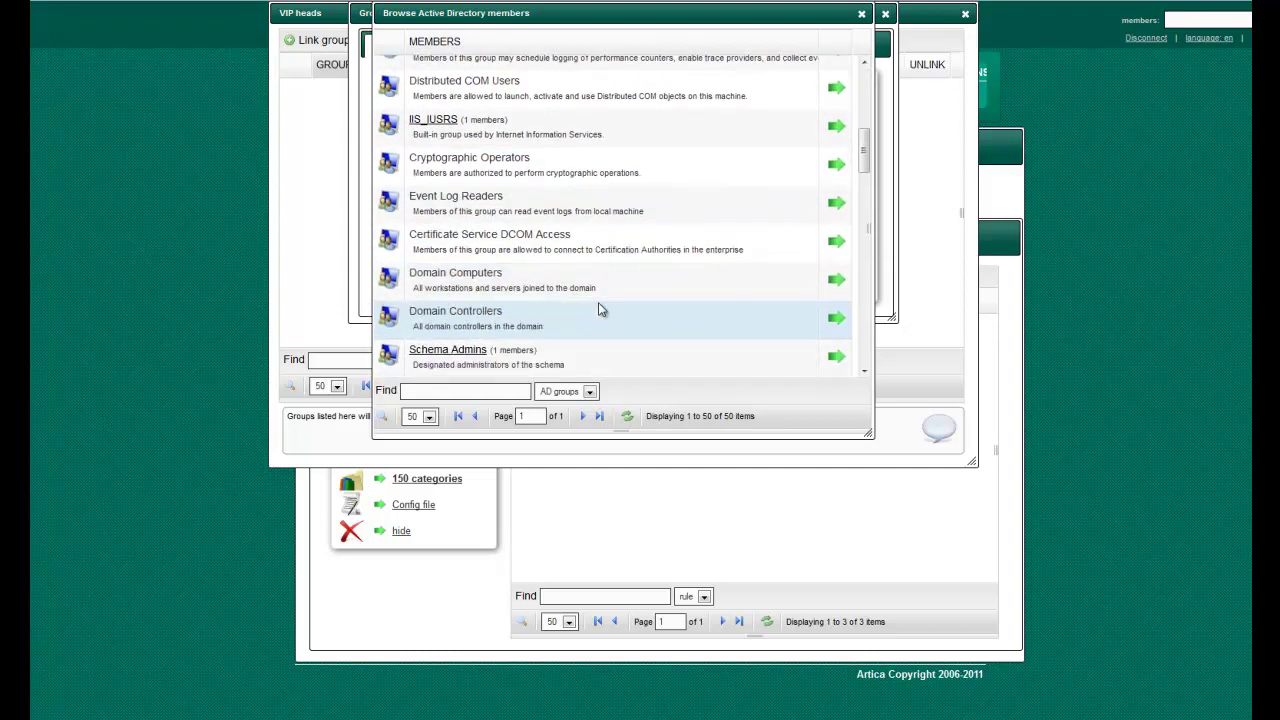
{"action": "scroll", "coordinate": [598, 306], "scroll_direction": "down", "scroll_amount": 8}
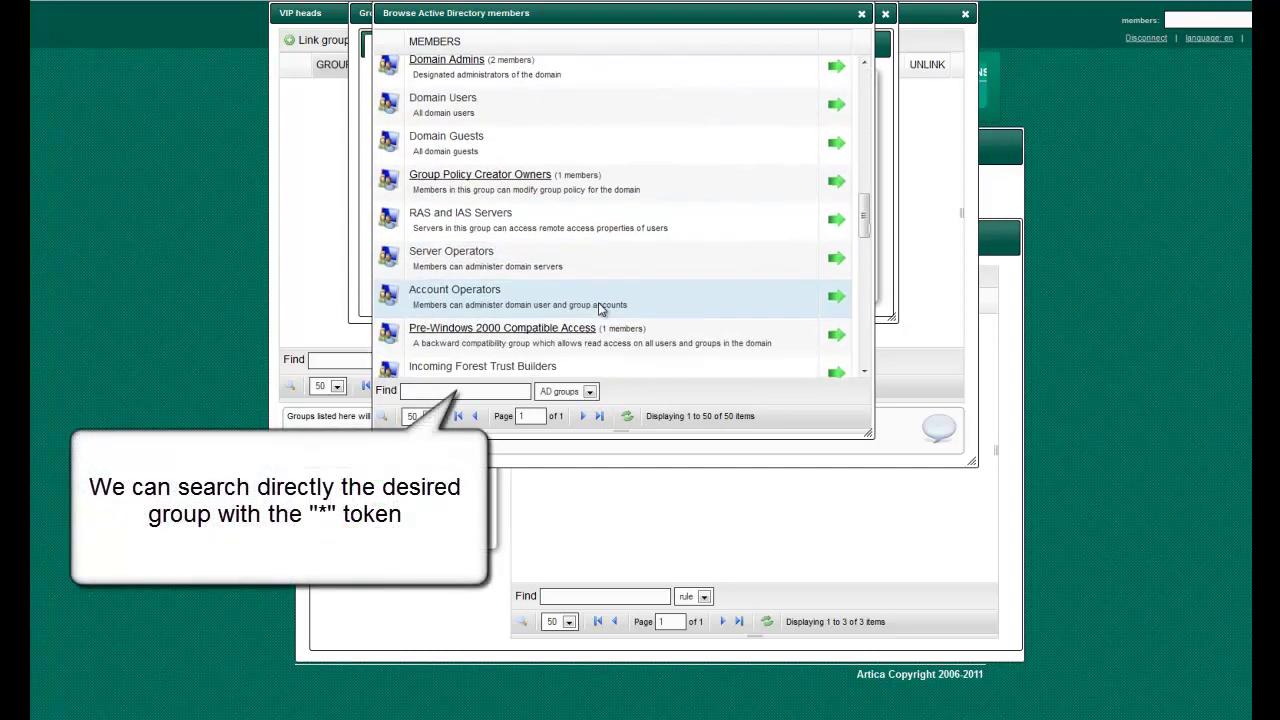
{"action": "scroll", "coordinate": [600, 308], "scroll_direction": "down", "scroll_amount": 7}
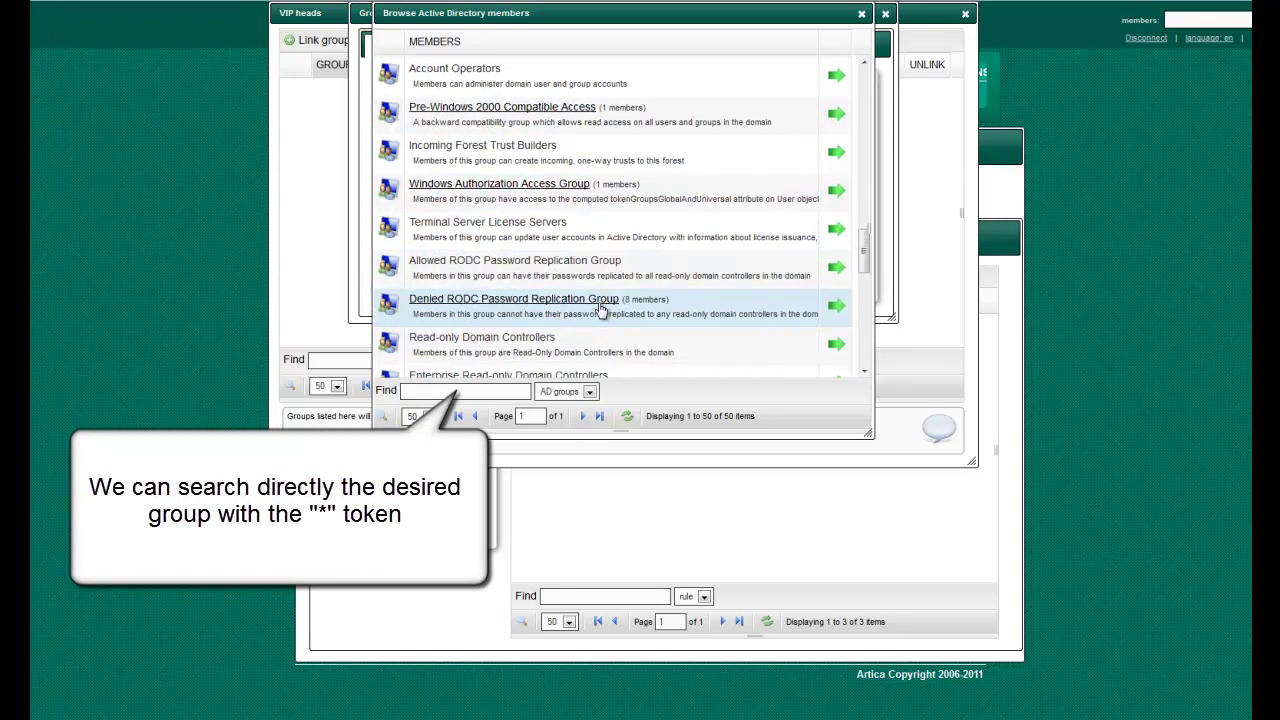
{"action": "left_click", "coordinate": [497, 394]}
{"action": "type", "text": "group*"}
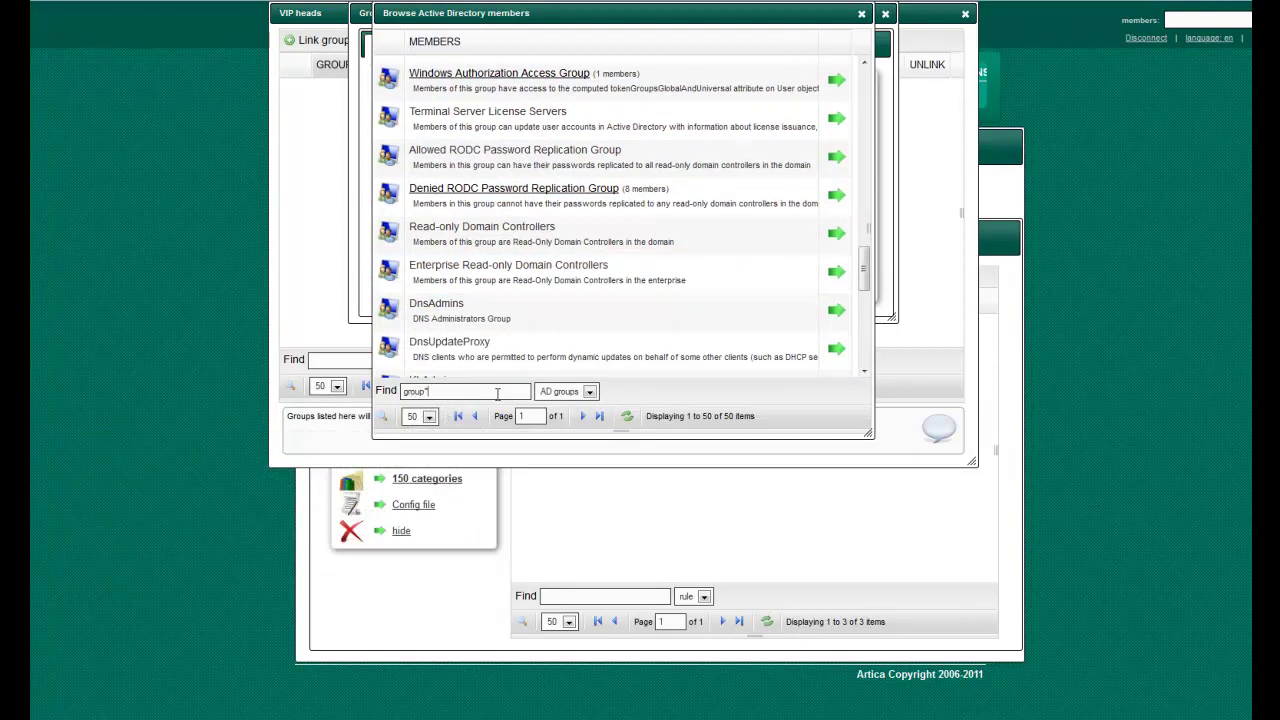
{"action": "key", "text": "Return"}
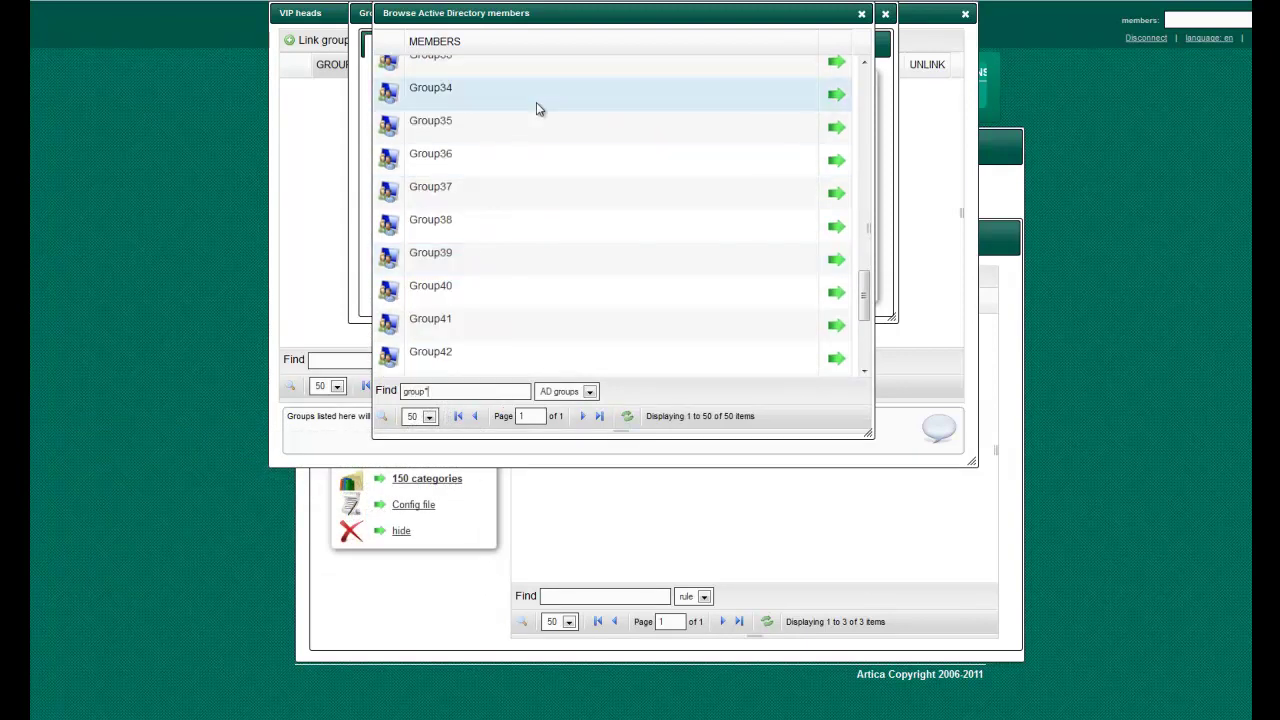
{"action": "scroll", "coordinate": [645, 131], "scroll_direction": "up", "scroll_amount": 6}
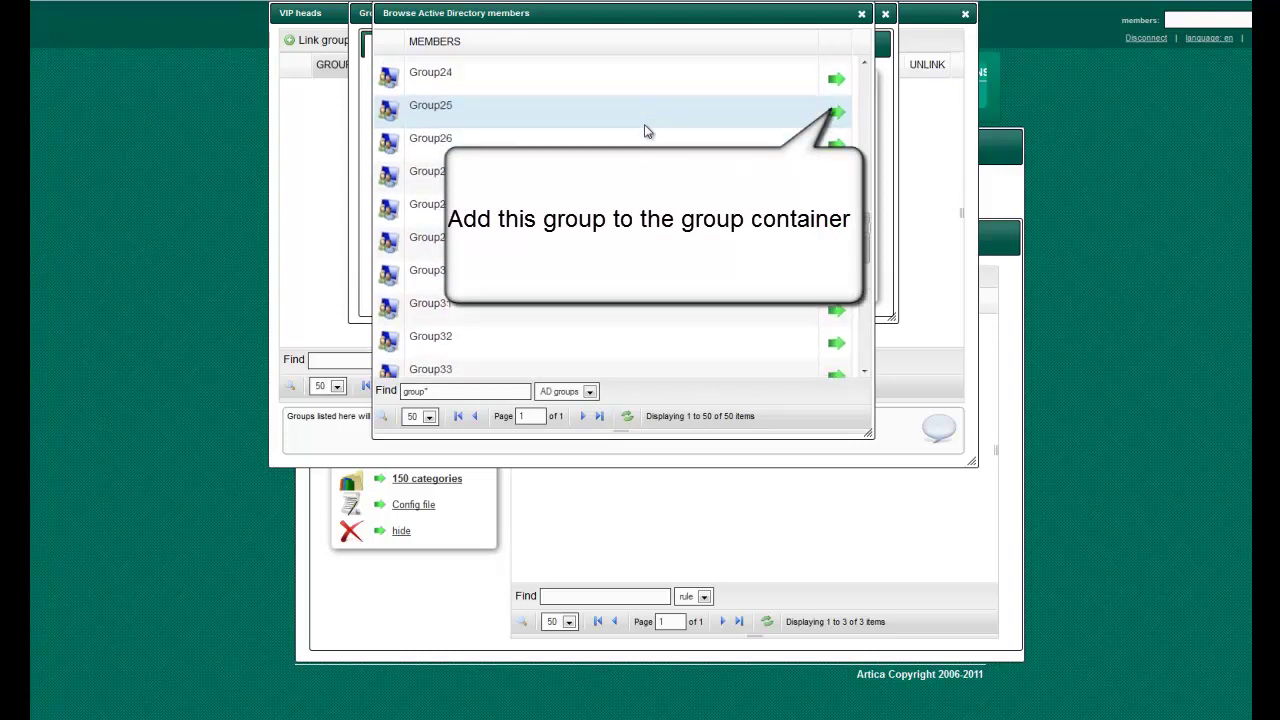
{"action": "left_click", "coordinate": [836, 104]}
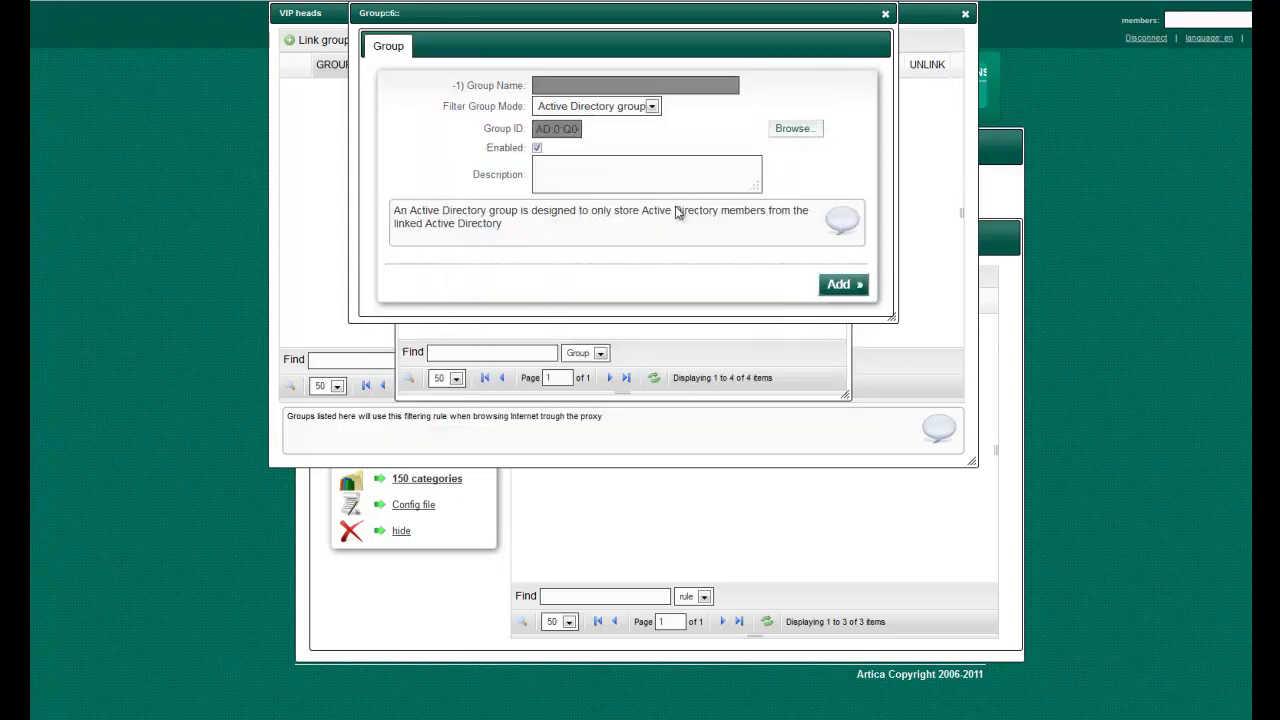
{"action": "left_click", "coordinate": [840, 284]}
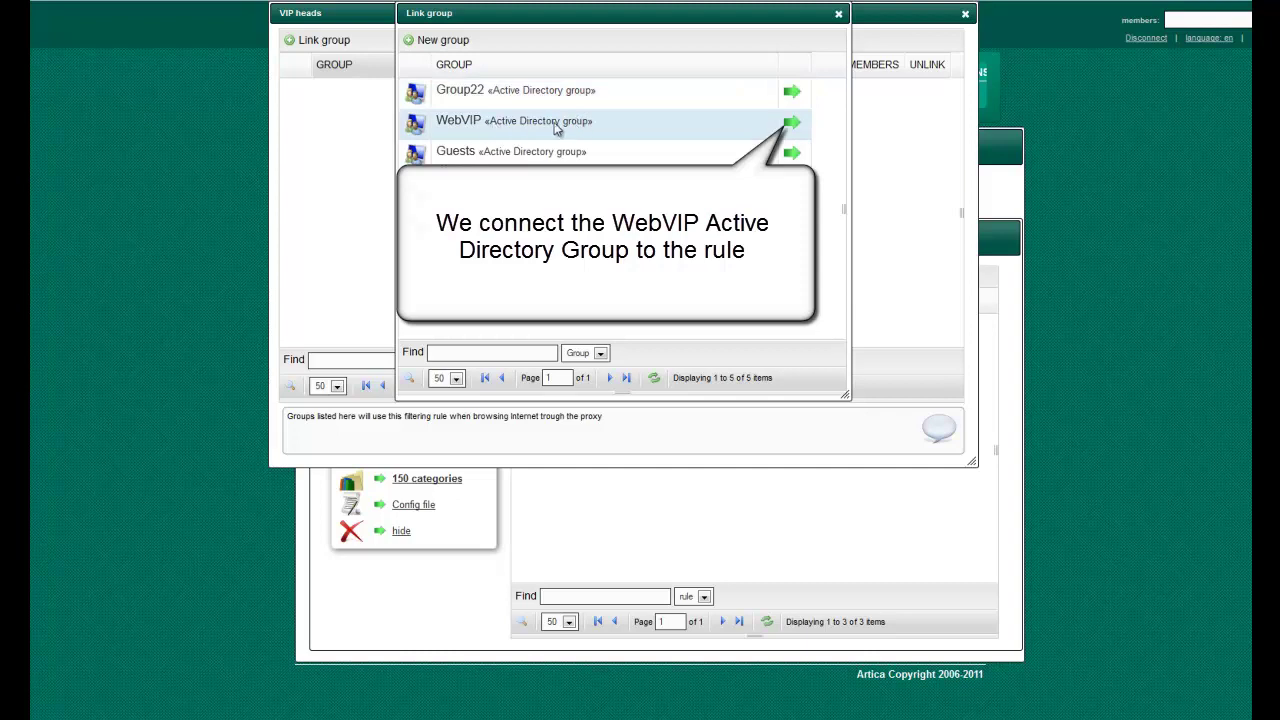
Link the WebVIP Active Directory group to the VIP heads rule and dump the group to check its members.
{"action": "left_click", "coordinate": [792, 122]}
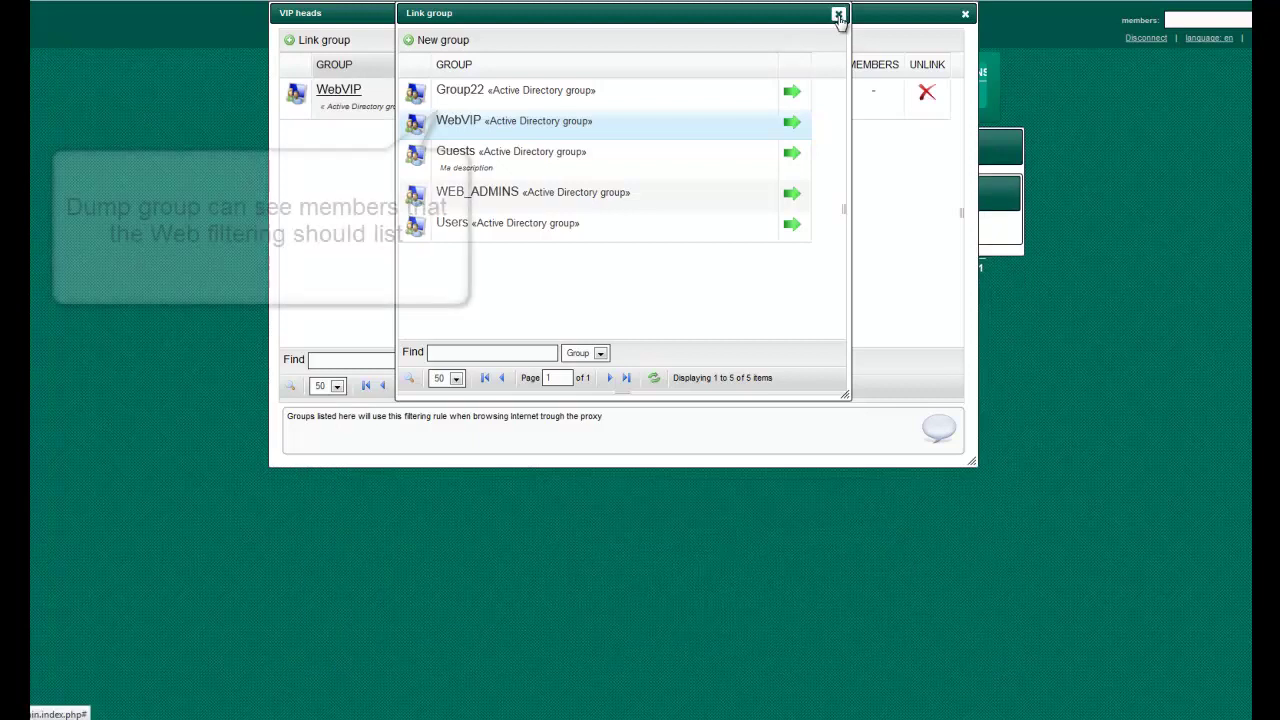
{"action": "left_click", "coordinate": [838, 15]}
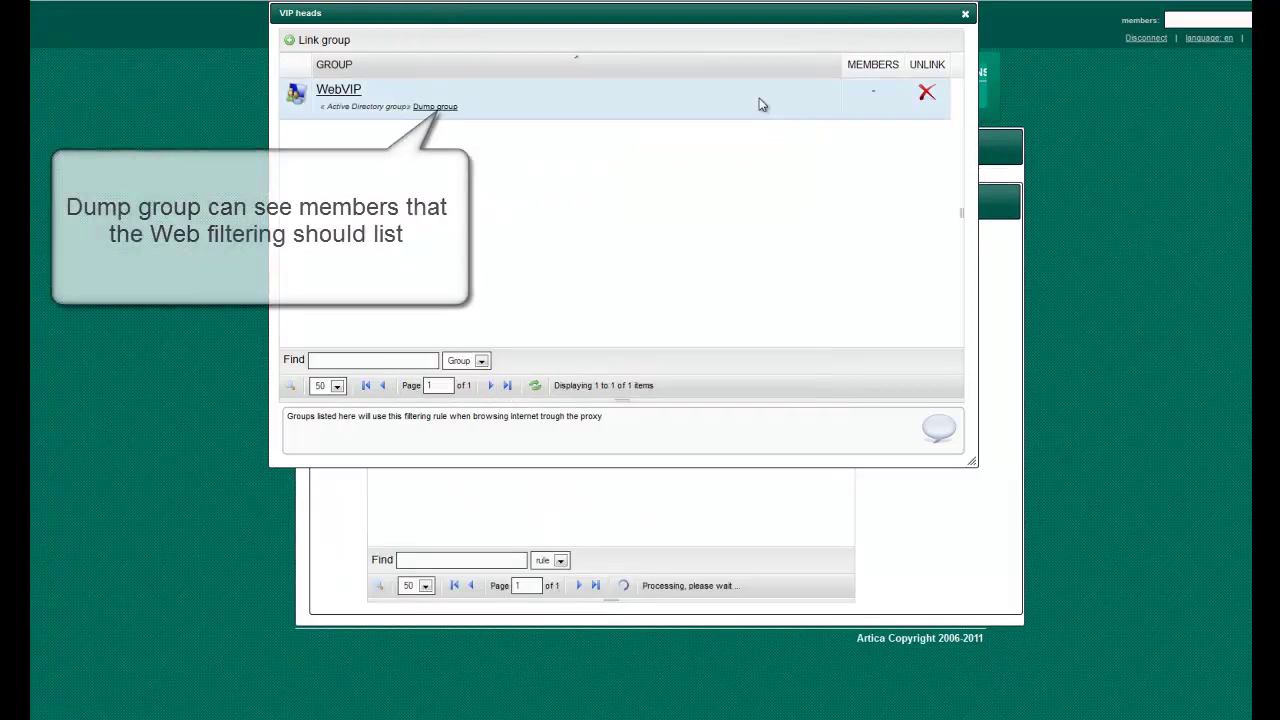
{"action": "left_click", "coordinate": [434, 106]}
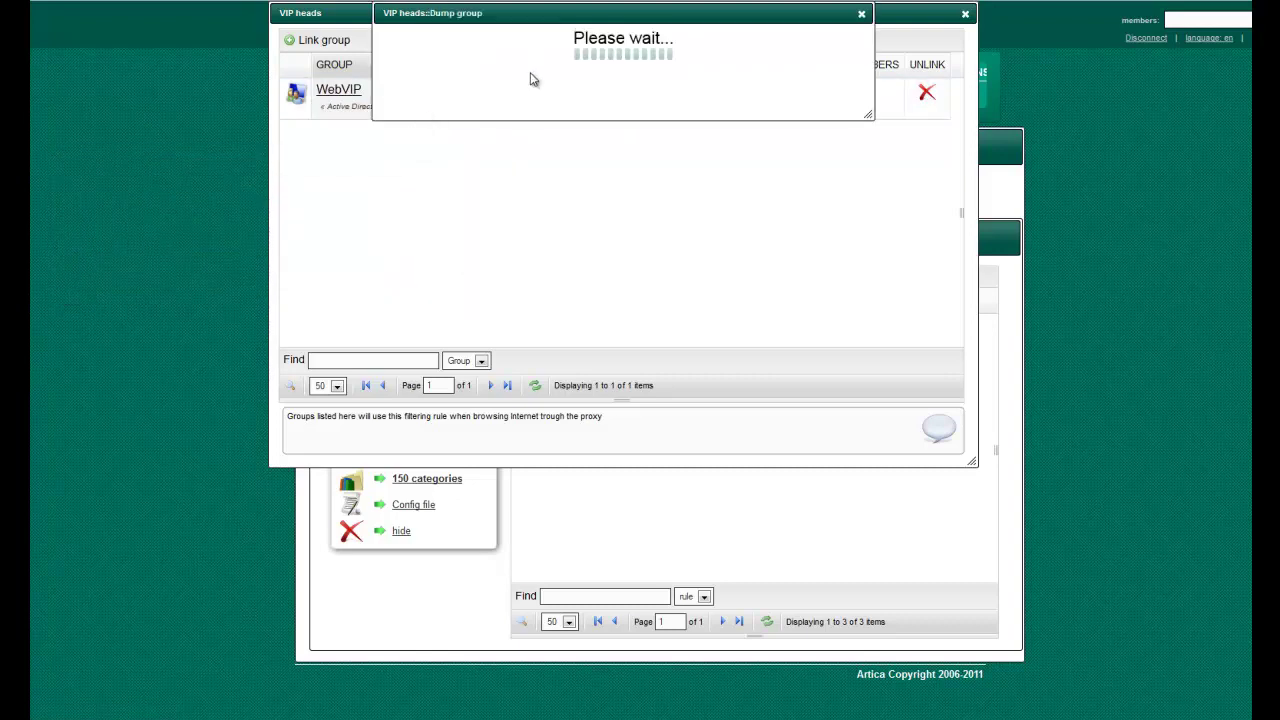
{"action": "left_click_drag", "start_coordinate": [421, 161], "coordinate": [375, 148]}
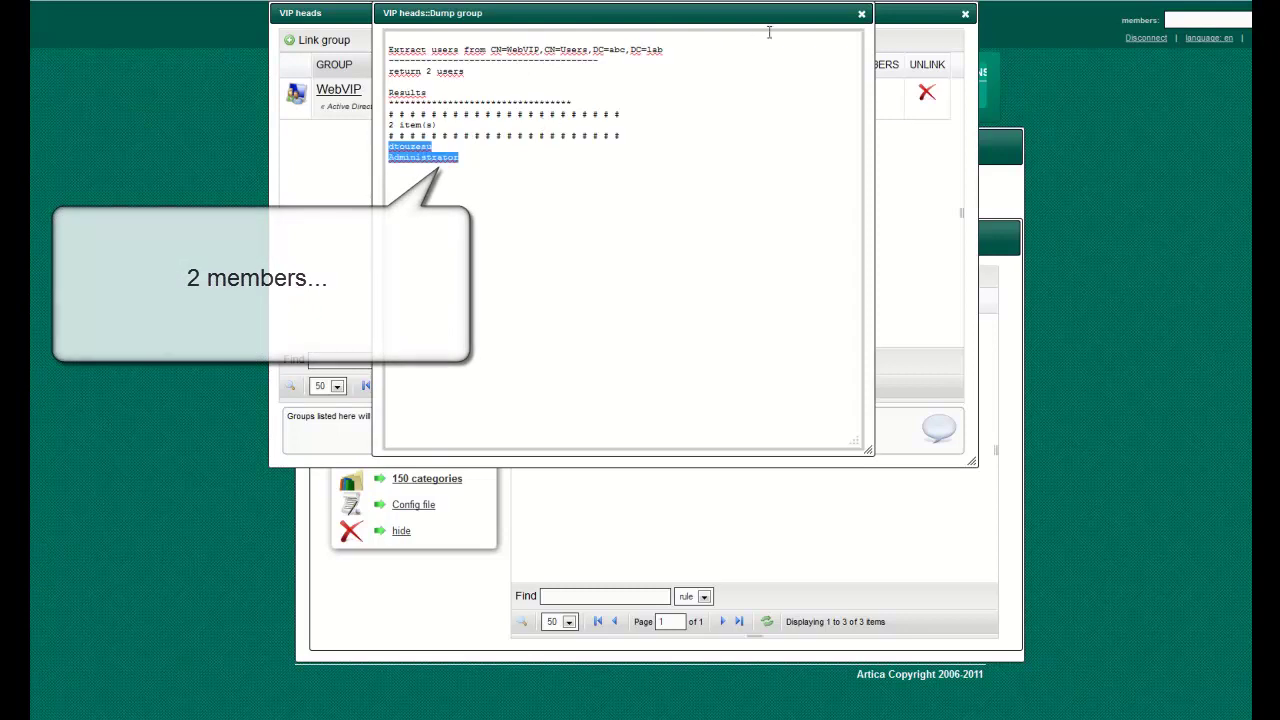
{"action": "left_click", "coordinate": [861, 13]}
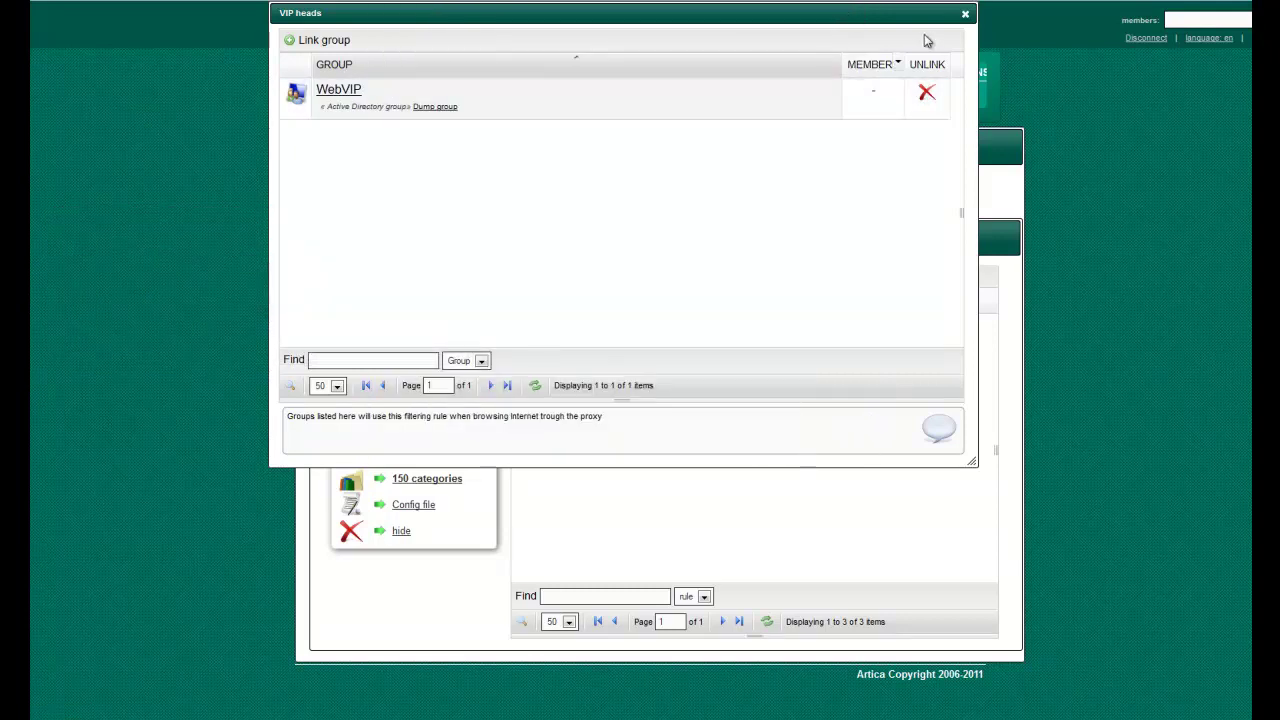
{"action": "left_click", "coordinate": [965, 13]}
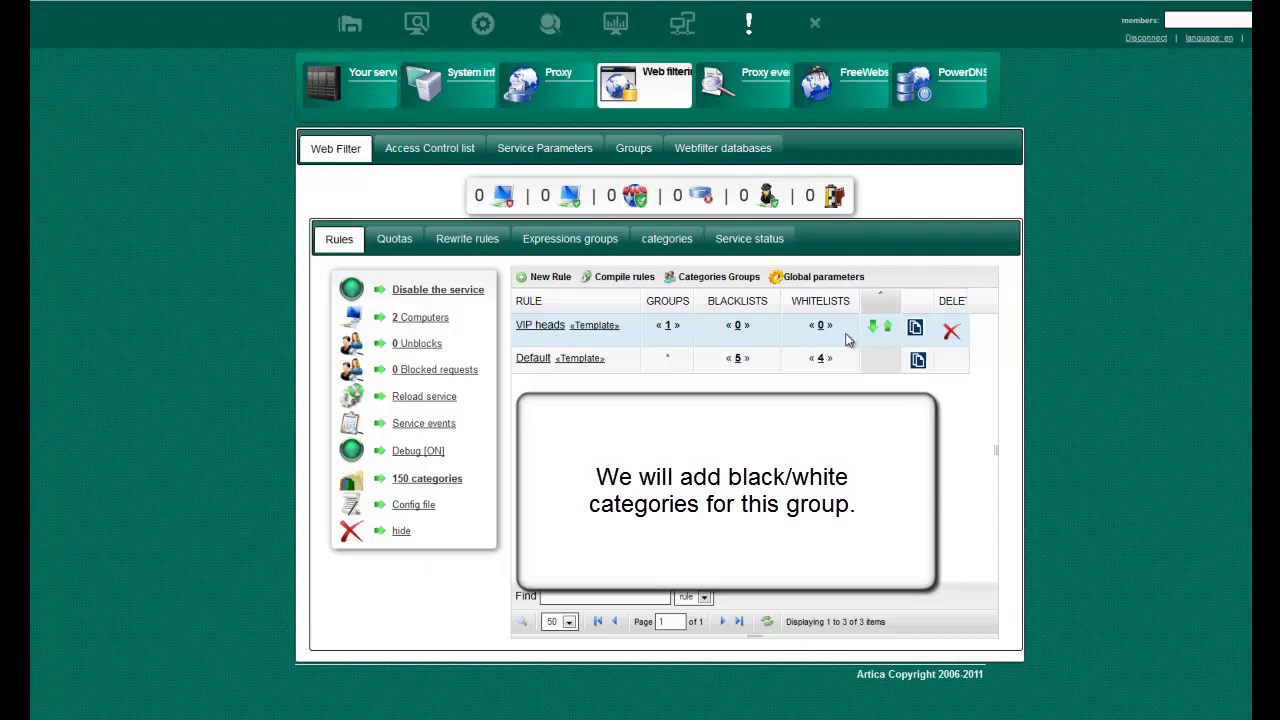
Enable the "Banned for all" categories group in the VIP heads rule's blacklist.
{"action": "left_click", "coordinate": [738, 331]}
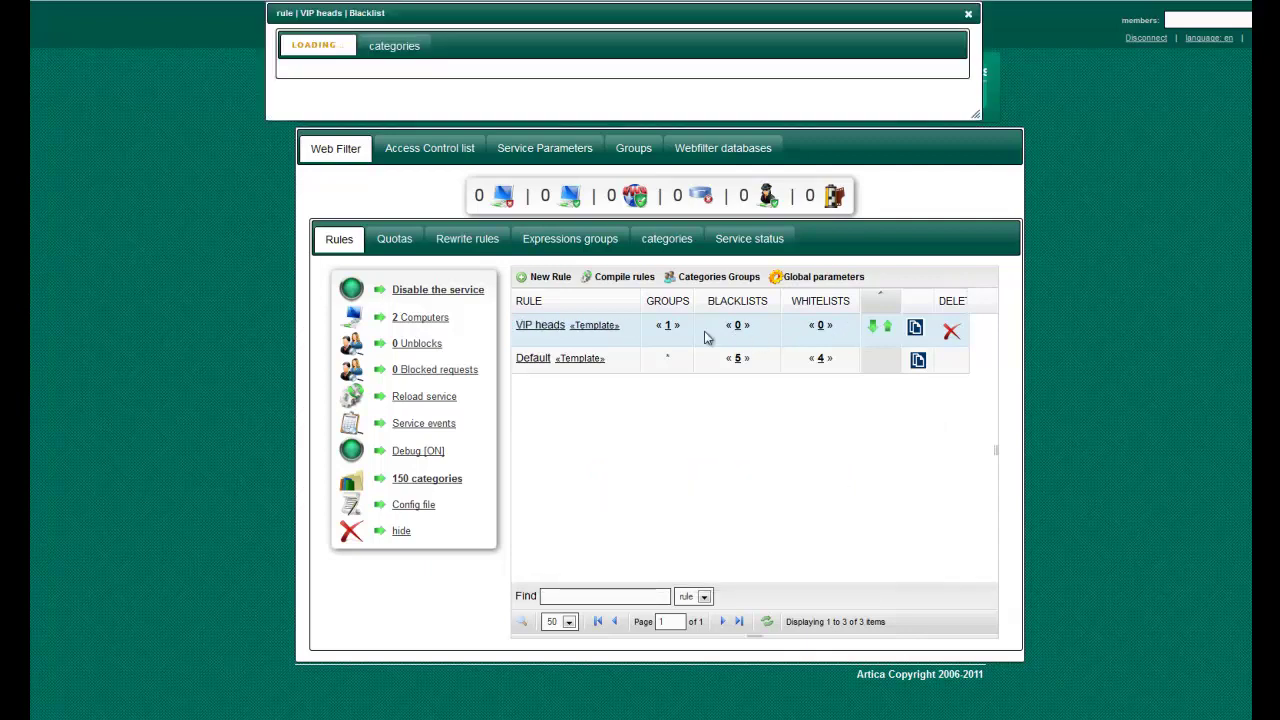
{"action": "left_click", "coordinate": [889, 178]}
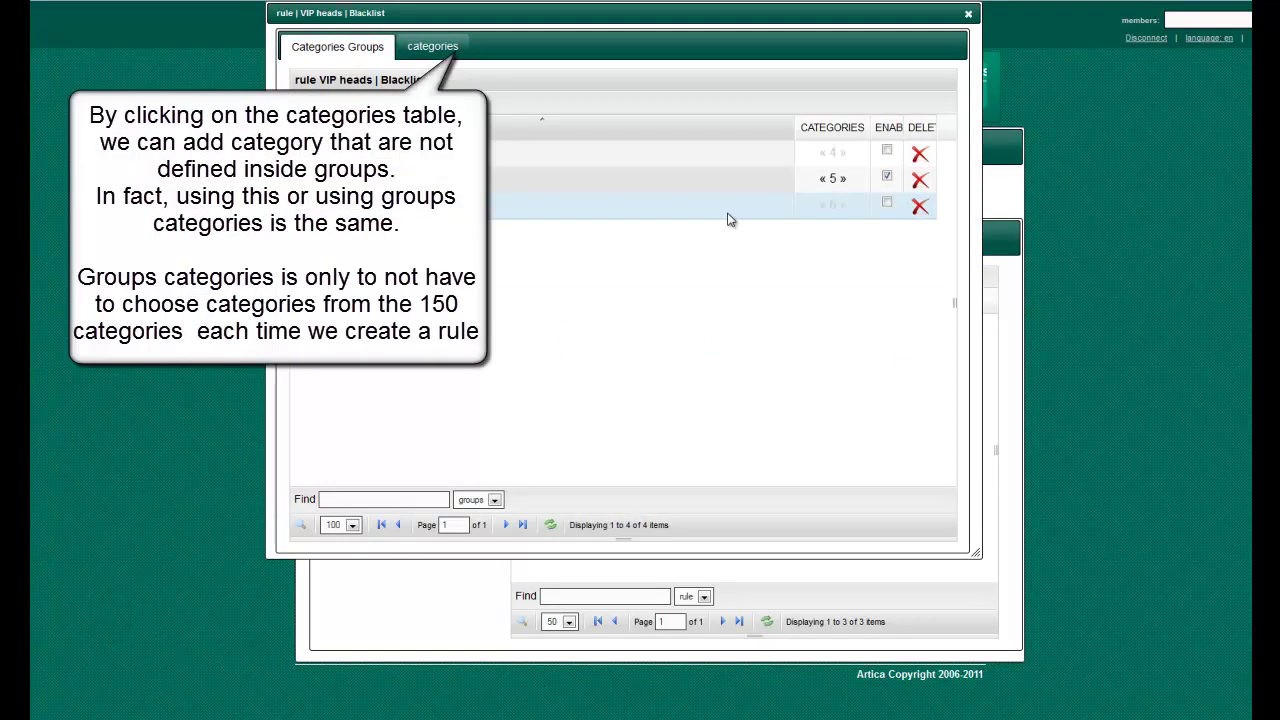
Find the "gamble" category and enable it individually in the VIP heads rule's blacklist.
{"action": "left_click", "coordinate": [437, 47]}
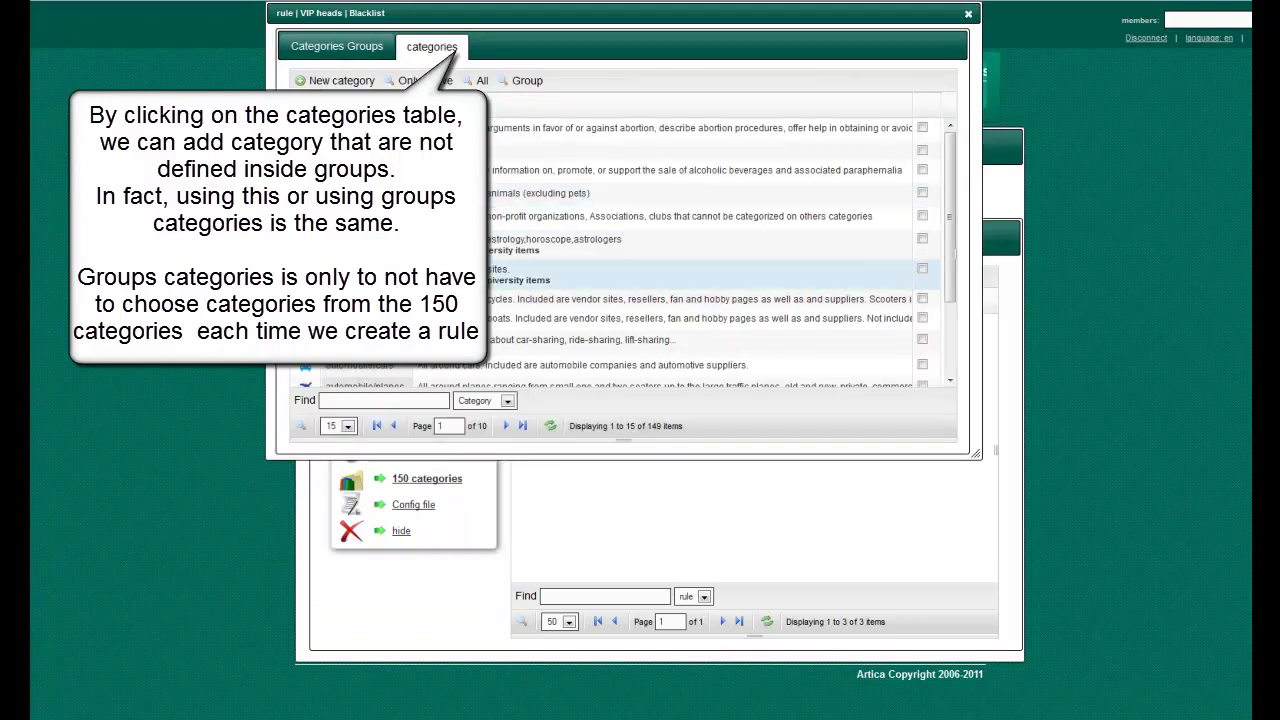
{"action": "scroll", "coordinate": [620, 250], "scroll_direction": "down", "scroll_amount": 3}
{"action": "left_click", "coordinate": [418, 401]}
{"action": "type", "text": "gamble"}
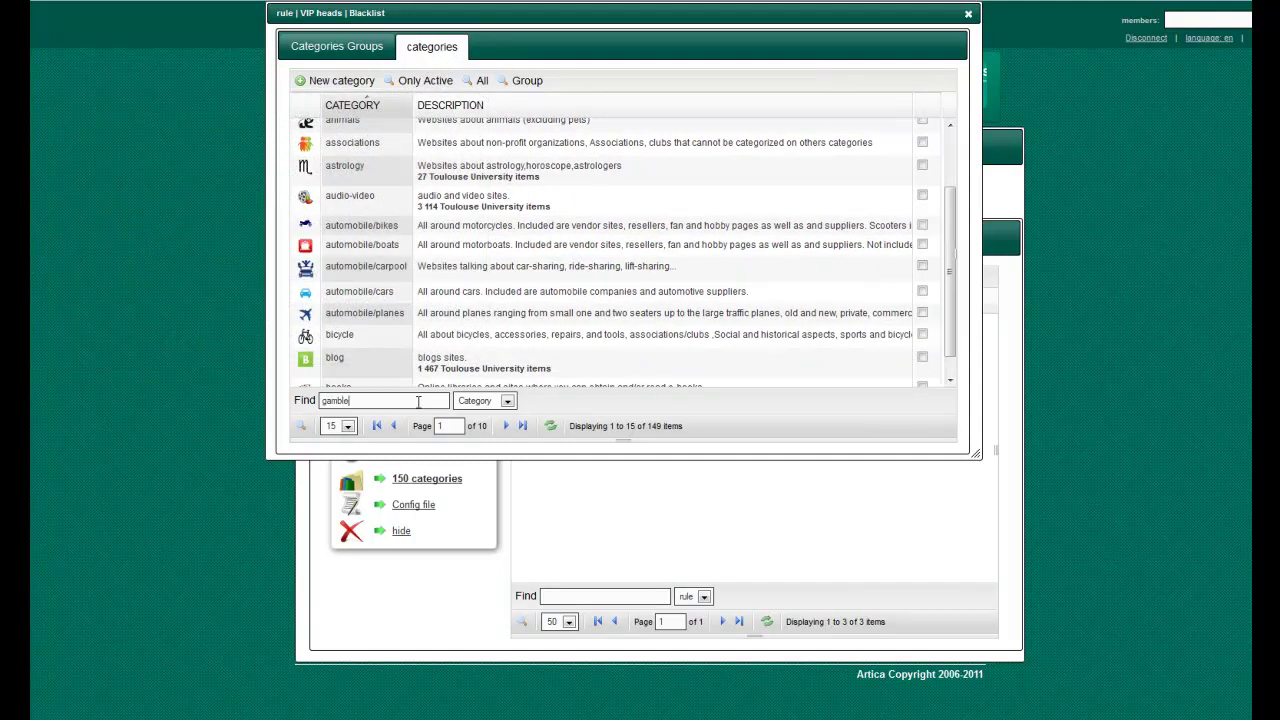
{"action": "key", "text": "Return"}
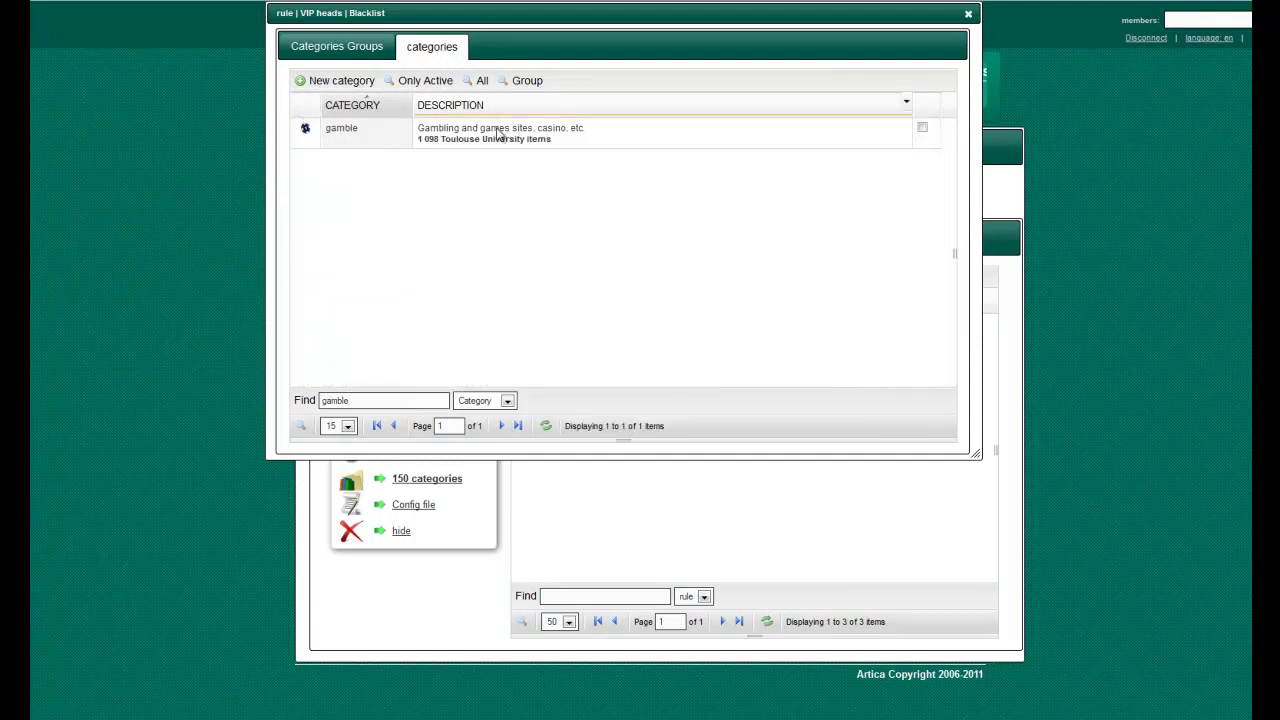
{"action": "left_click", "coordinate": [922, 127]}
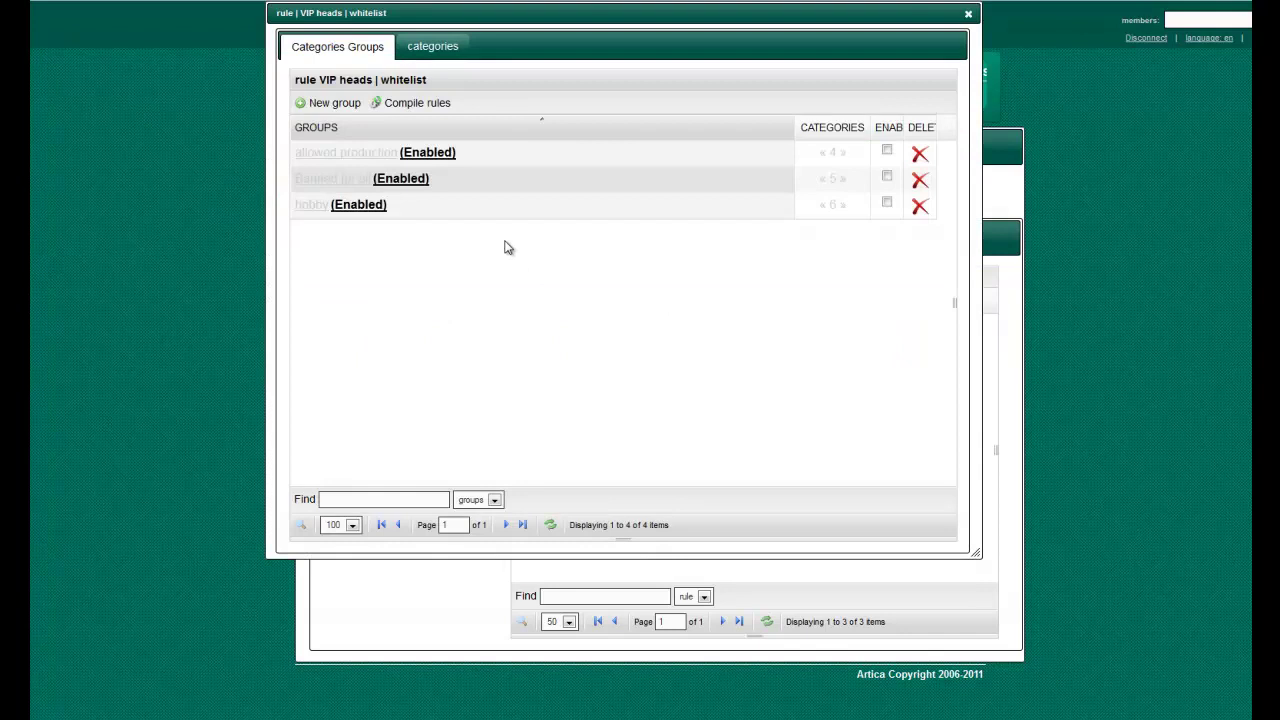
Enable the hobby and allowed production categories groups in the VIP heads rule's whitelist and refresh the rules list.
{"action": "left_click", "coordinate": [887, 204]}
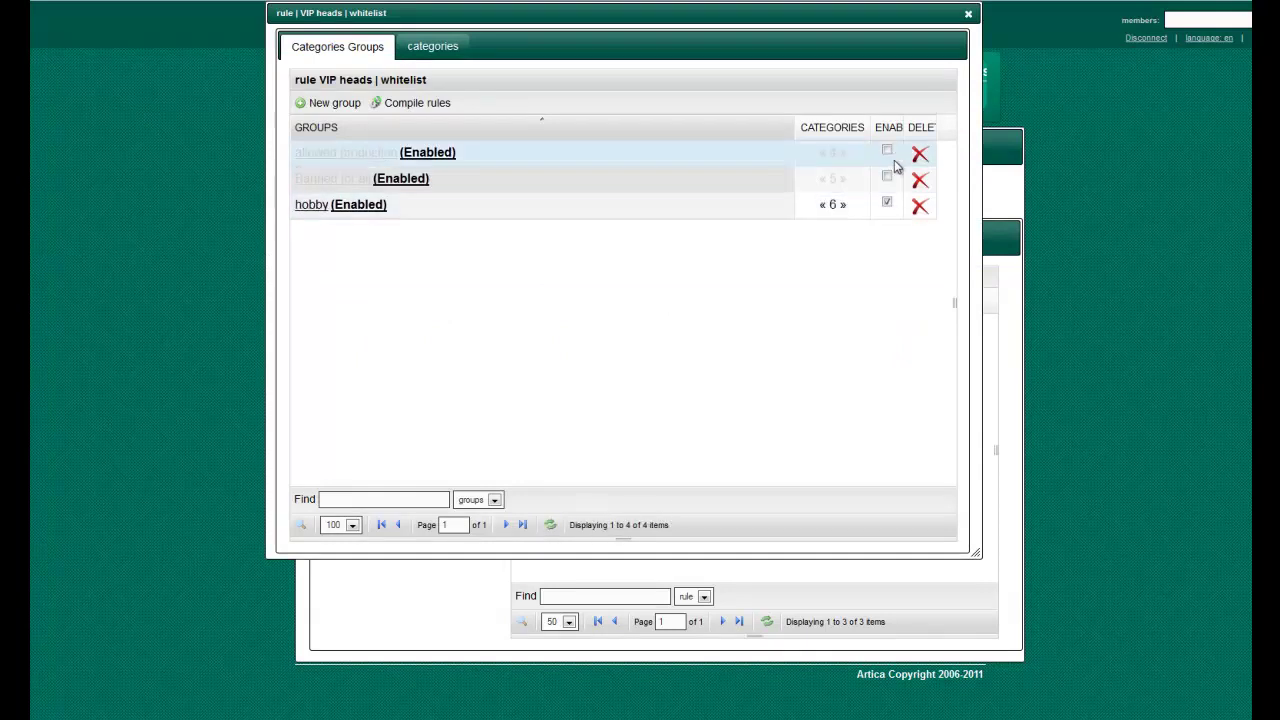
{"action": "left_click", "coordinate": [887, 151]}
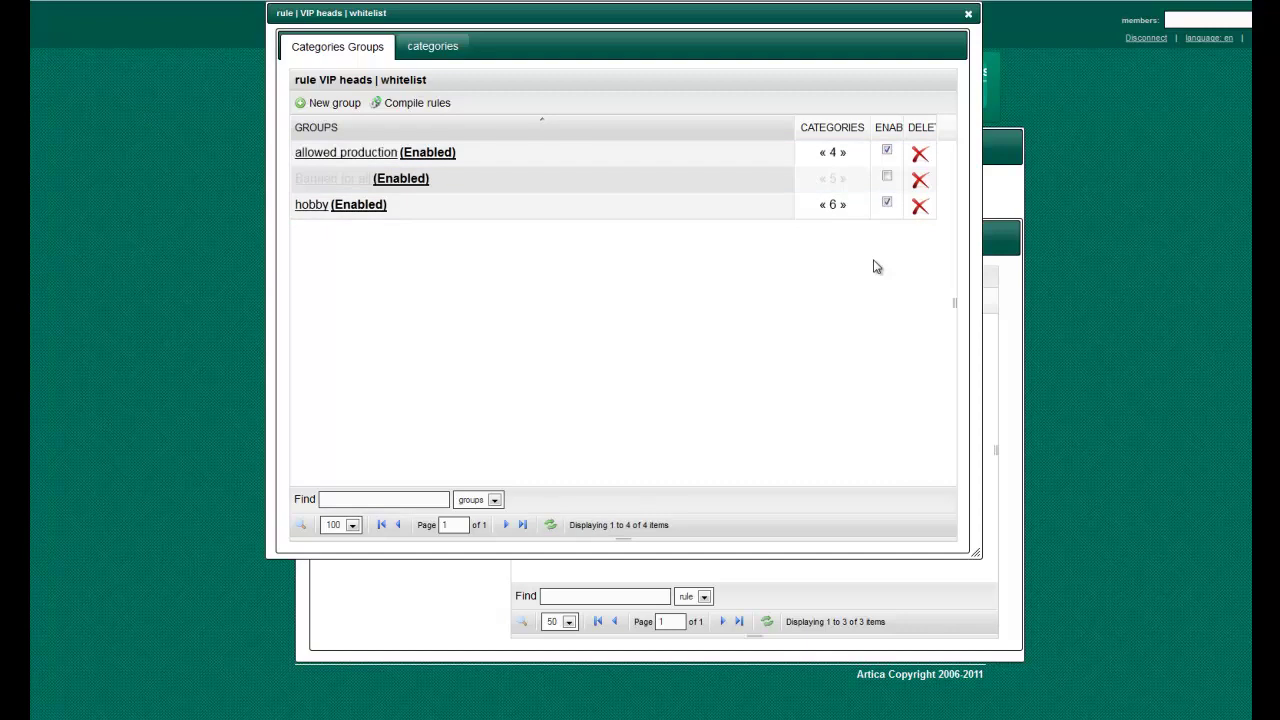
{"action": "left_click", "coordinate": [968, 15]}
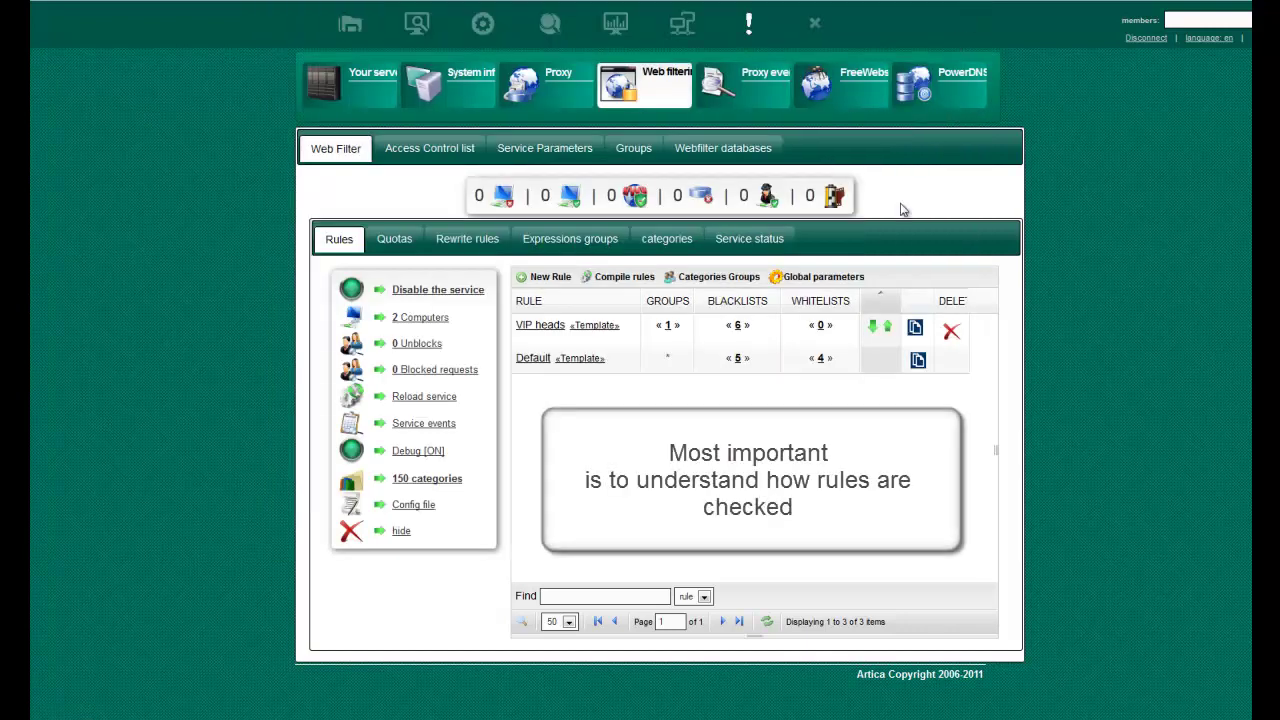
{"action": "left_click", "coordinate": [767, 621]}
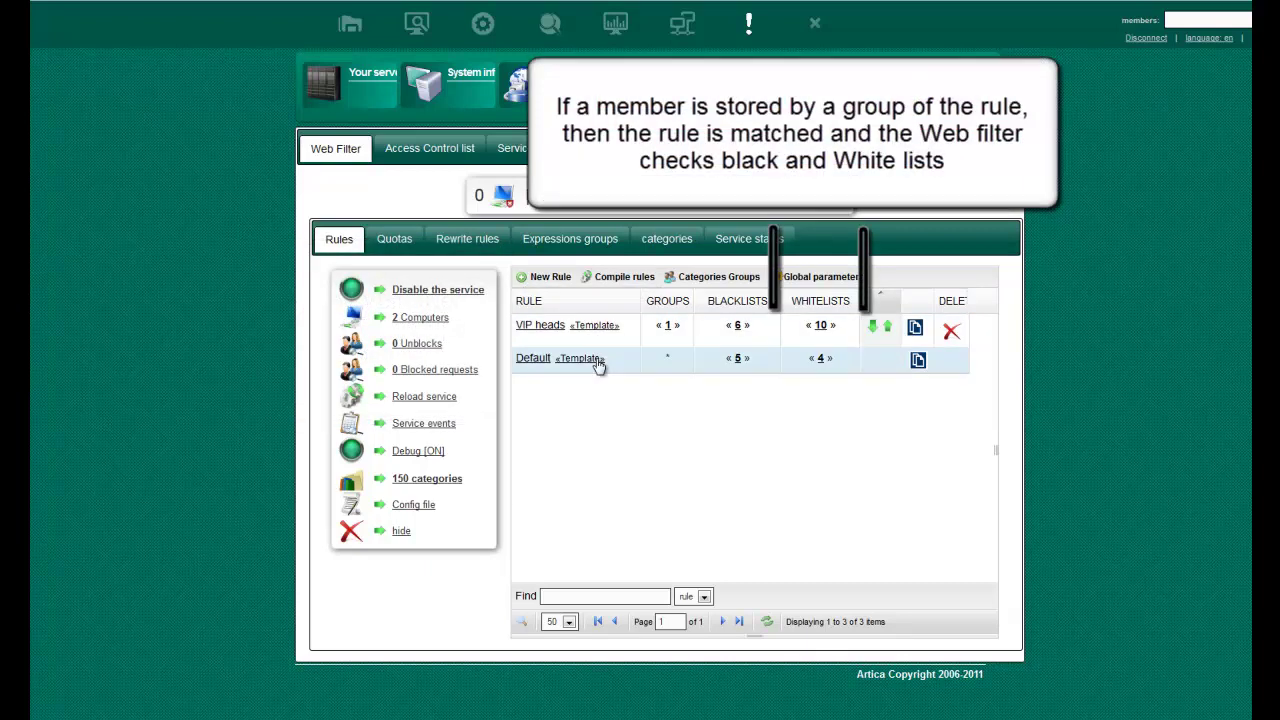
Add a new rule named AllSystems with the All Systems option enabled.
{"action": "left_click", "coordinate": [558, 283]}
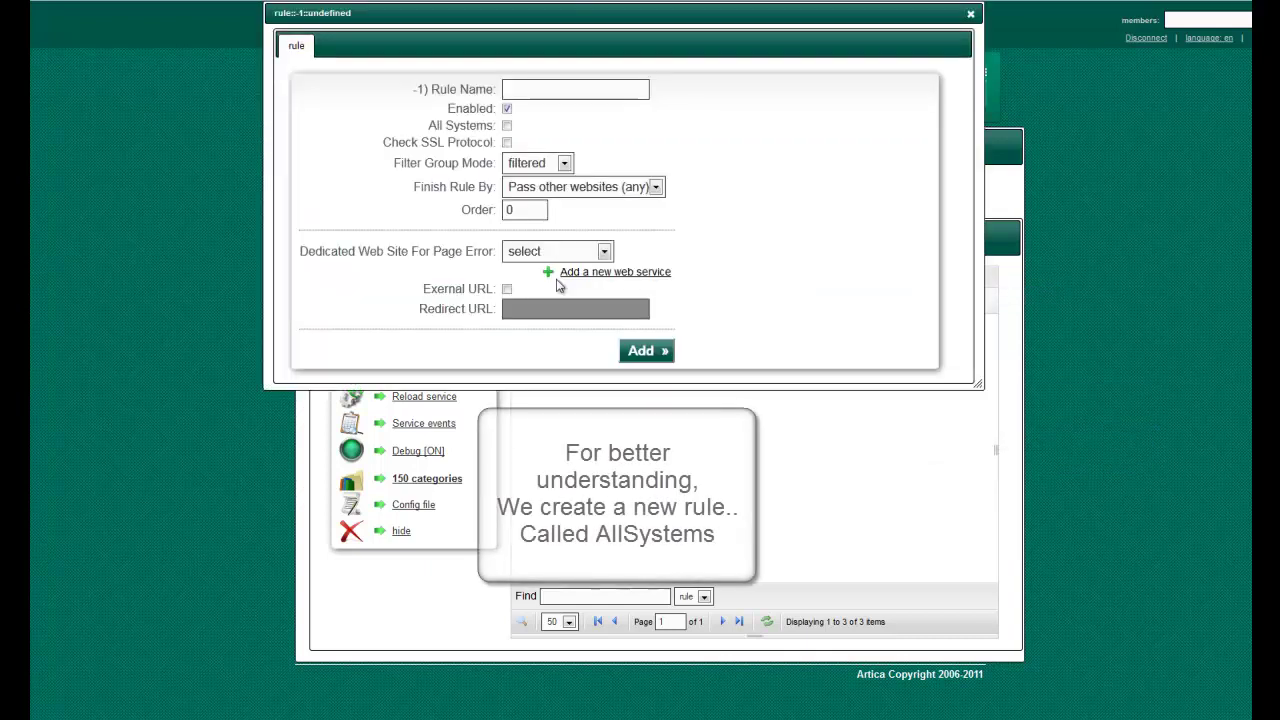
{"action": "left_click", "coordinate": [549, 89]}
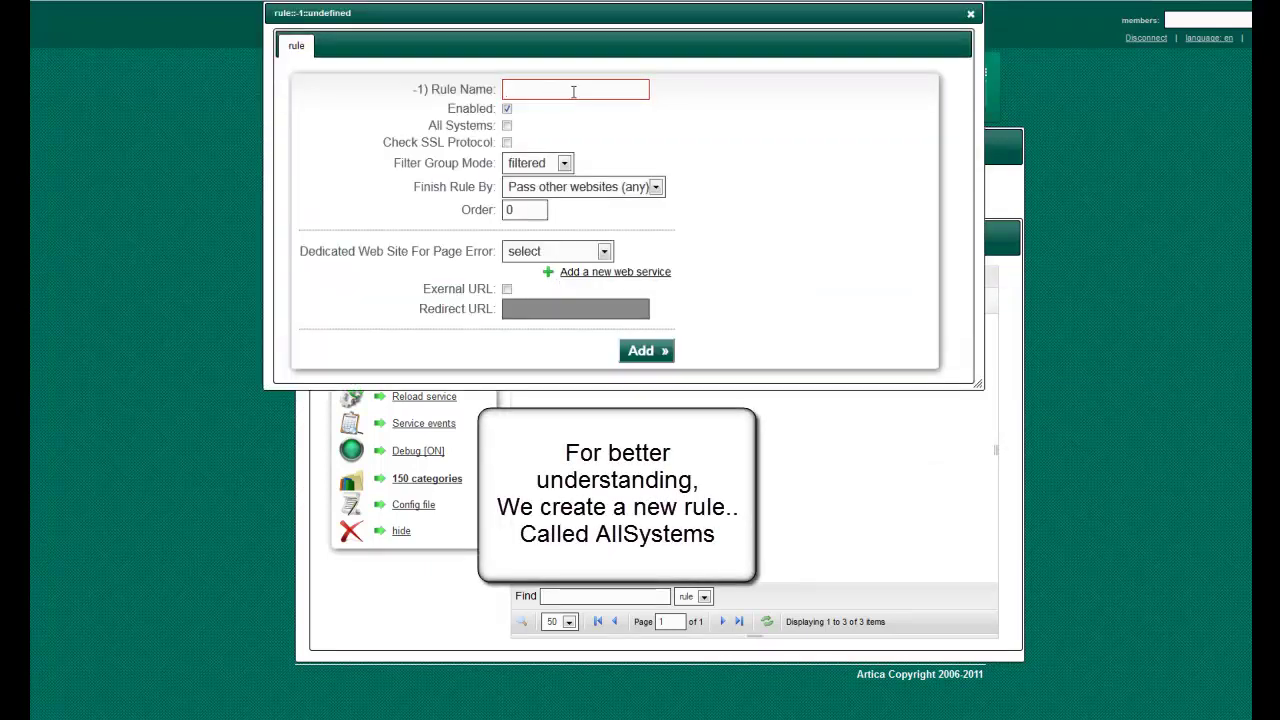
{"action": "type", "text": "AllSystems"}
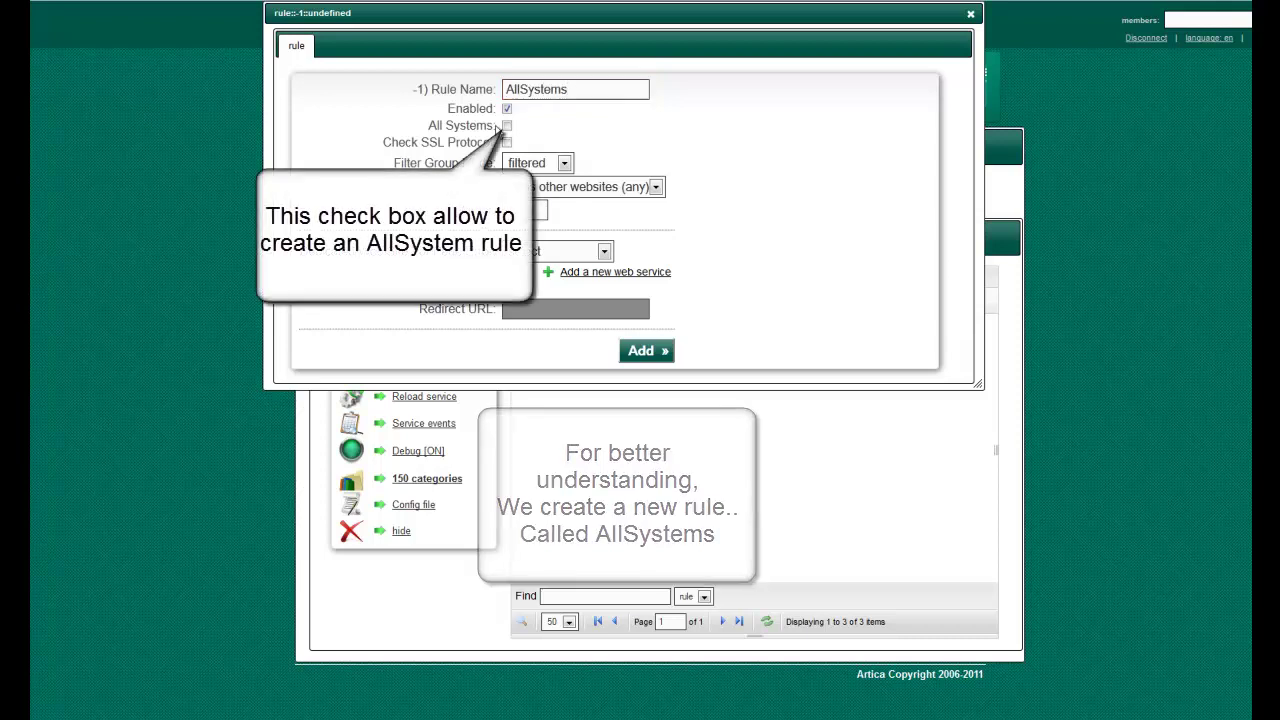
{"action": "left_click_drag", "start_coordinate": [417, 131], "coordinate": [510, 134]}
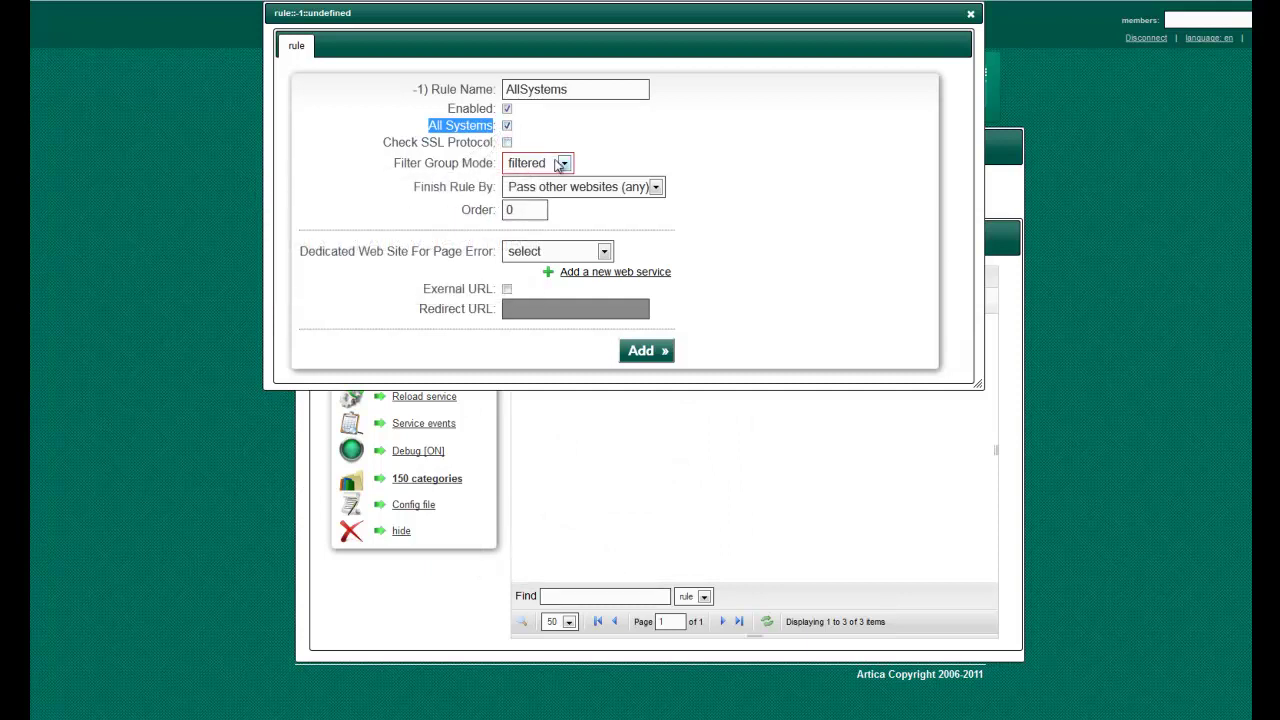
{"action": "left_click", "coordinate": [647, 350]}
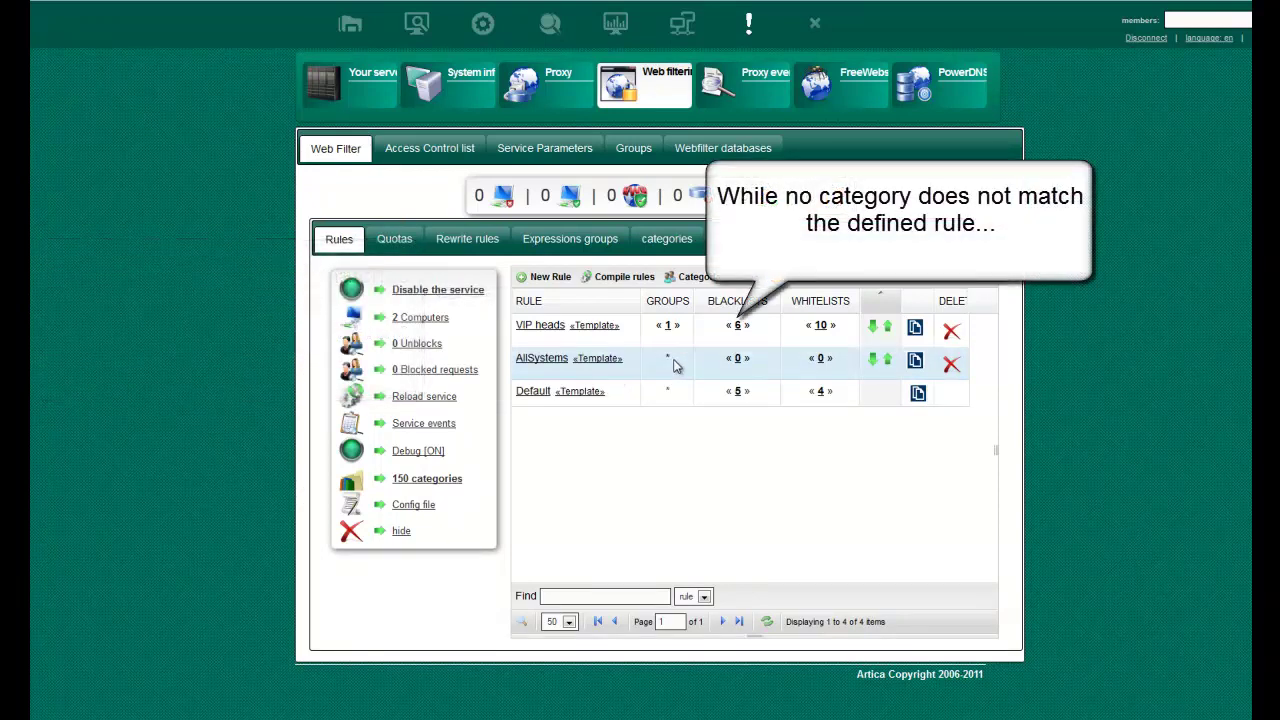
Enable the "Banned for all" group in the AllSystems rule's blacklist and the hobby group in its whitelist.
{"action": "left_click", "coordinate": [737, 358]}
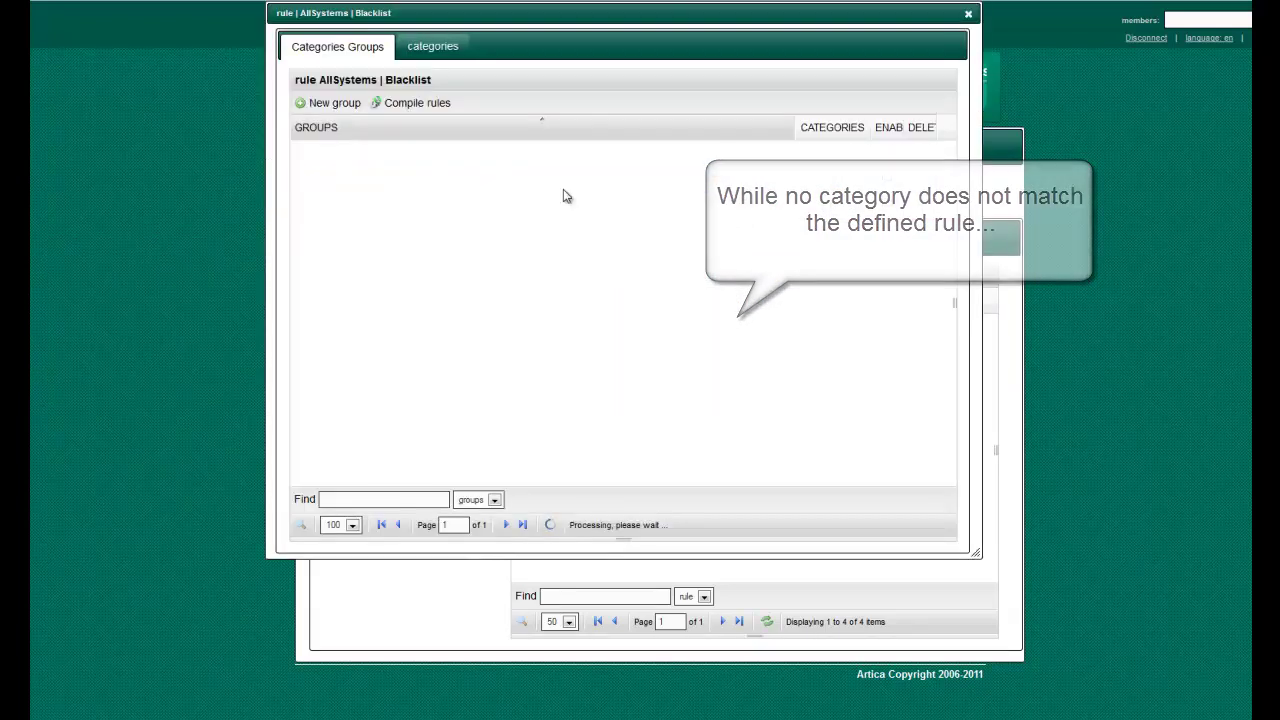
{"action": "left_click", "coordinate": [967, 14]}
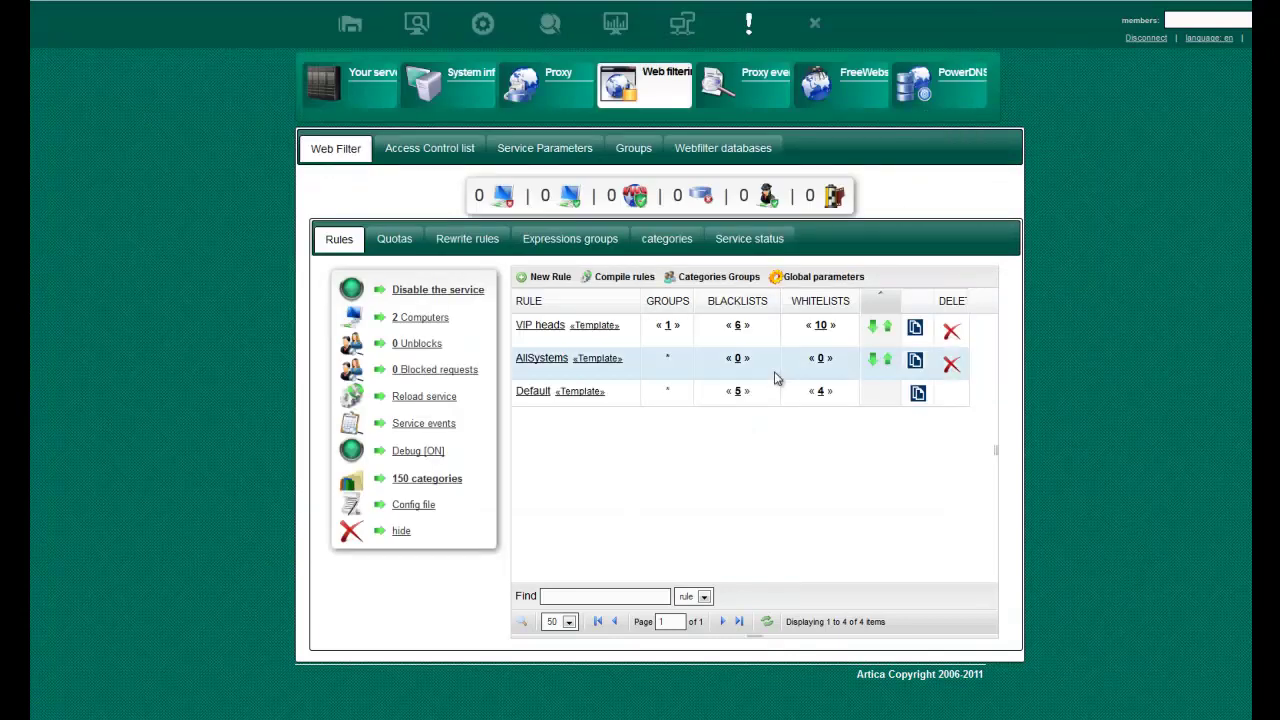
{"action": "left_click", "coordinate": [820, 358]}
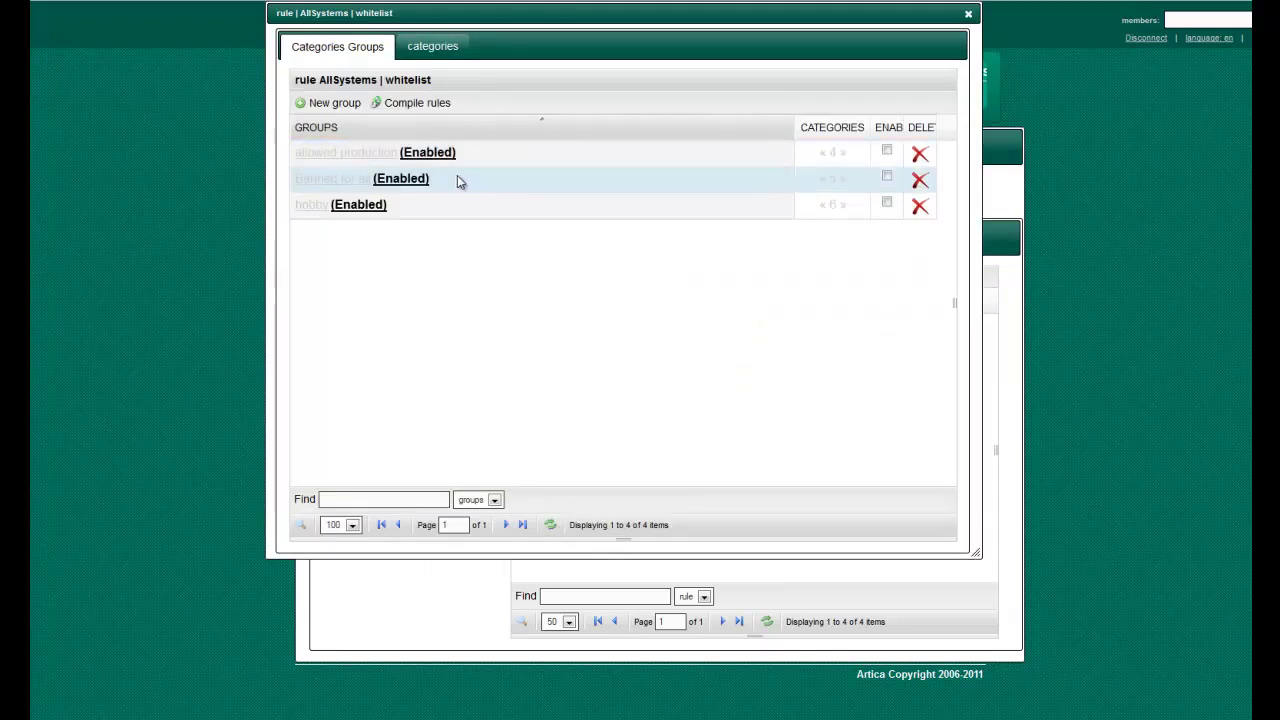
{"action": "left_click", "coordinate": [887, 203]}
{"action": "left_click", "coordinate": [968, 13]}
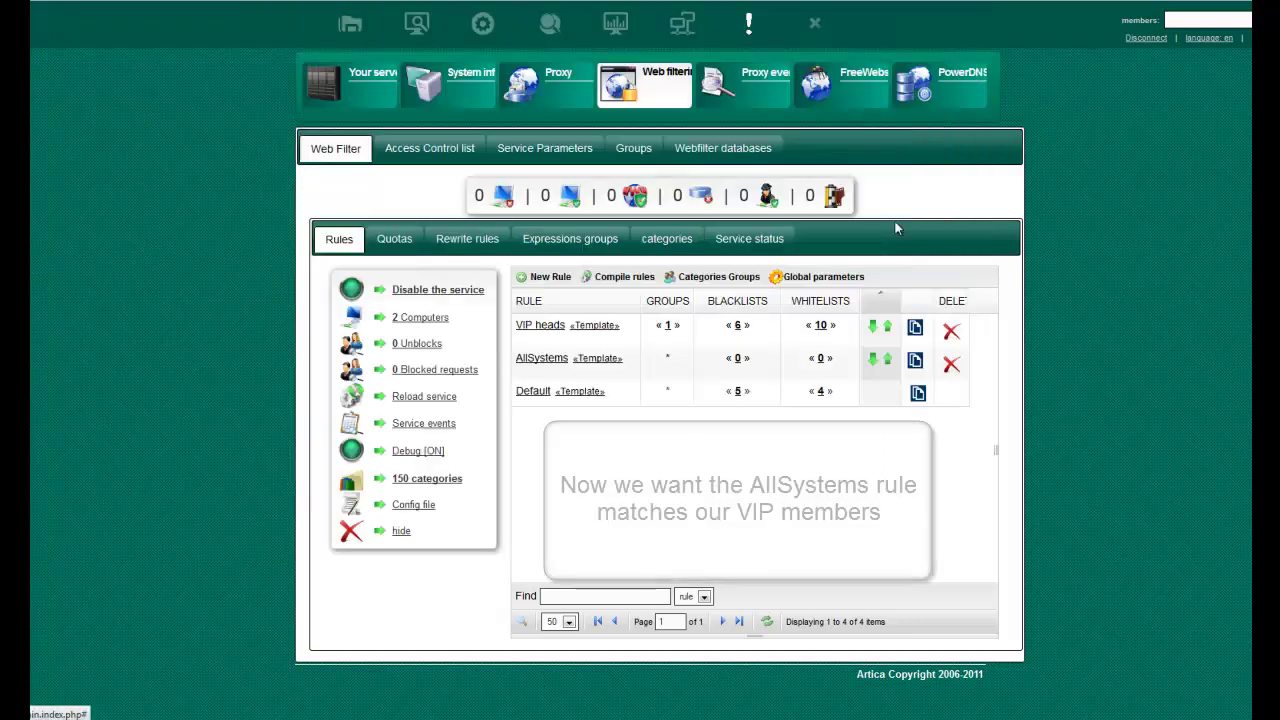
{"action": "left_click", "coordinate": [767, 621]}
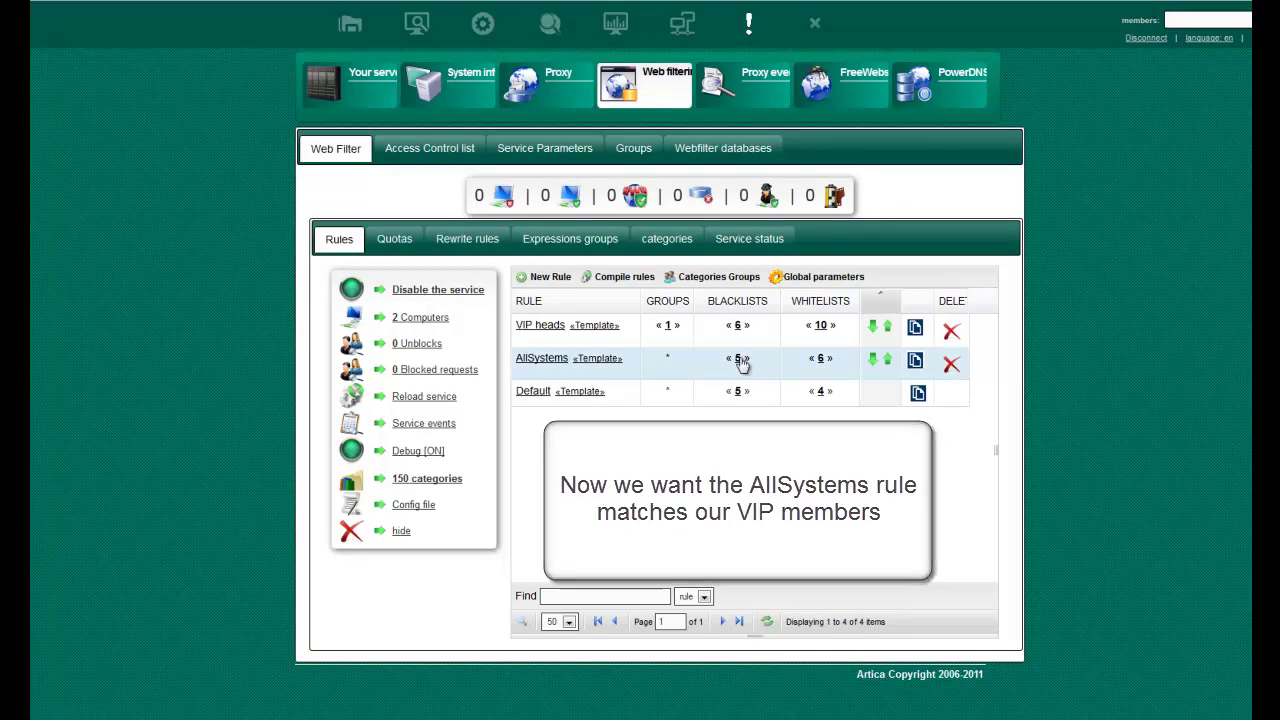
Move the AllSystems rule above the VIP heads rule in the checking order.
{"action": "left_click", "coordinate": [888, 361]}
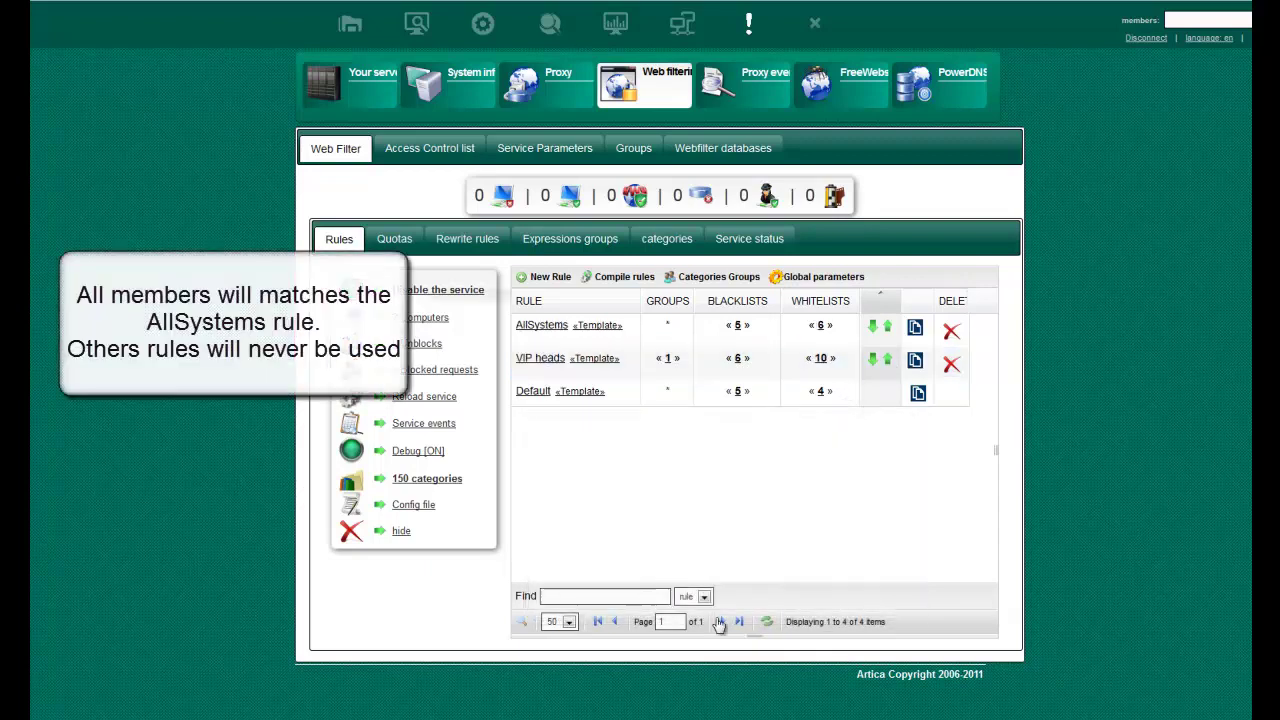
{"action": "left_click", "coordinate": [887, 360]}
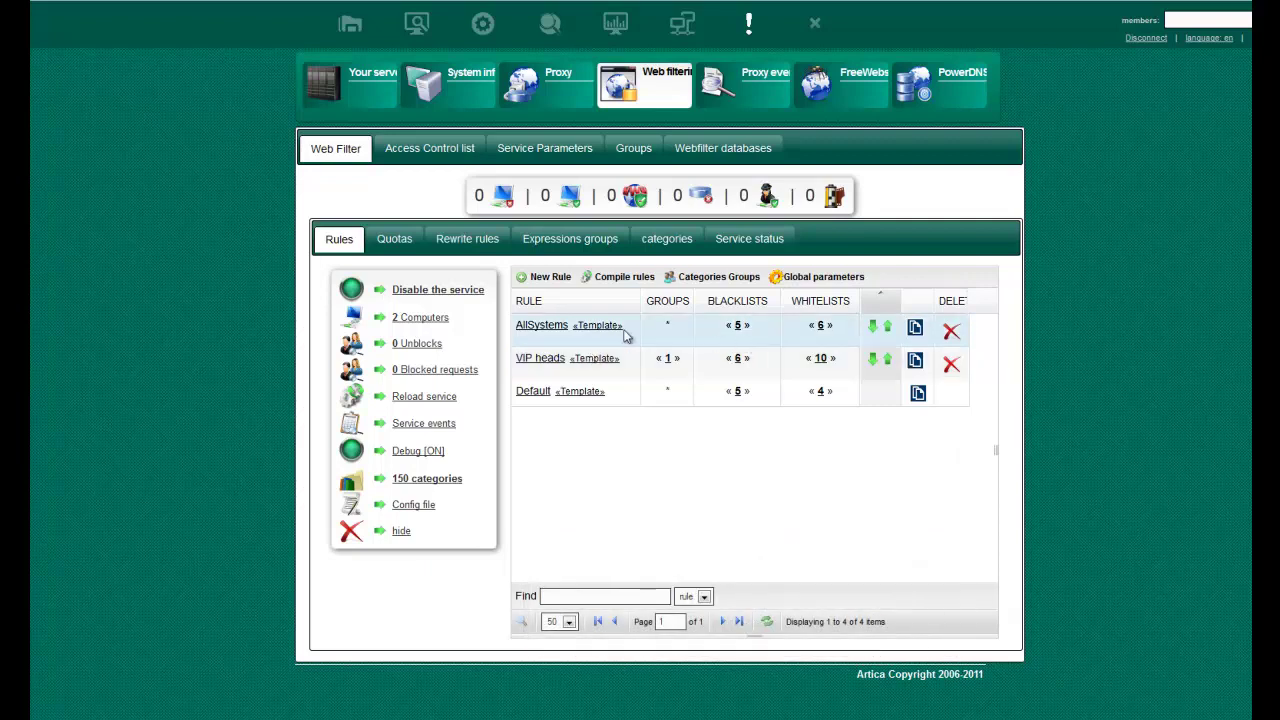
Disable the AllSystems rule without deleting it, and duplicate the VIP heads rule.
{"action": "left_click", "coordinate": [549, 333]}
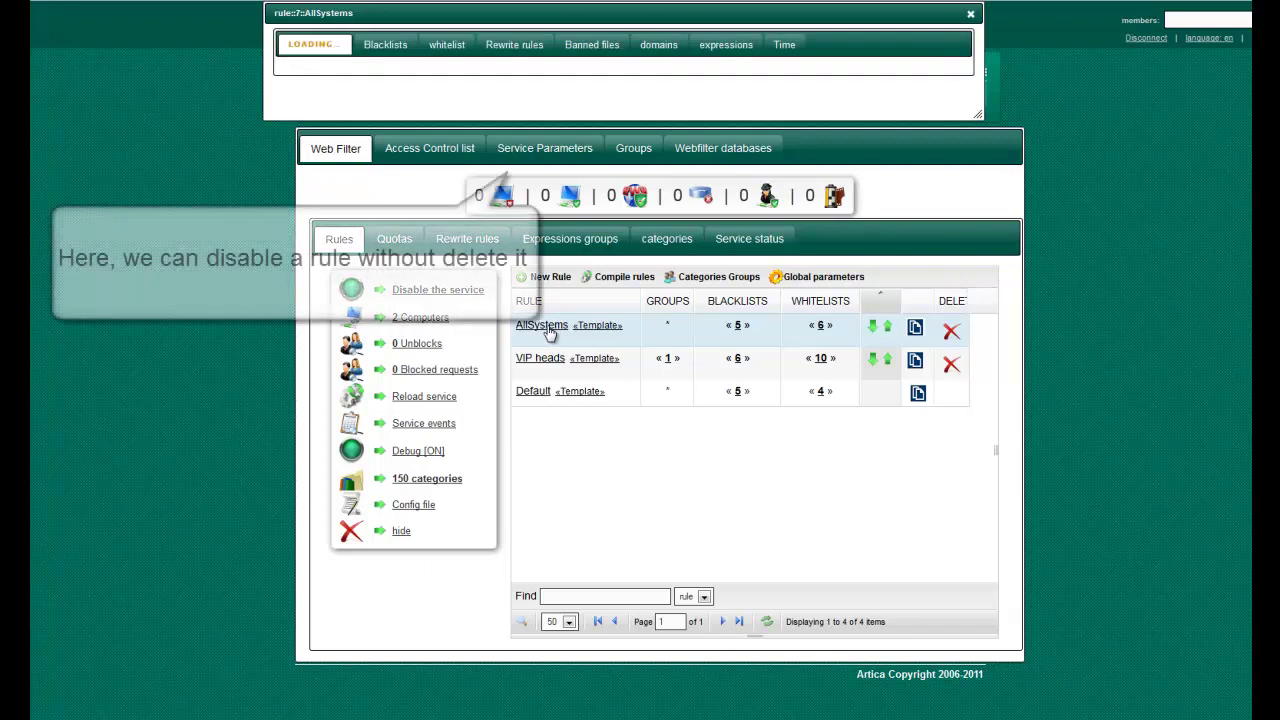
{"action": "left_click", "coordinate": [507, 168]}
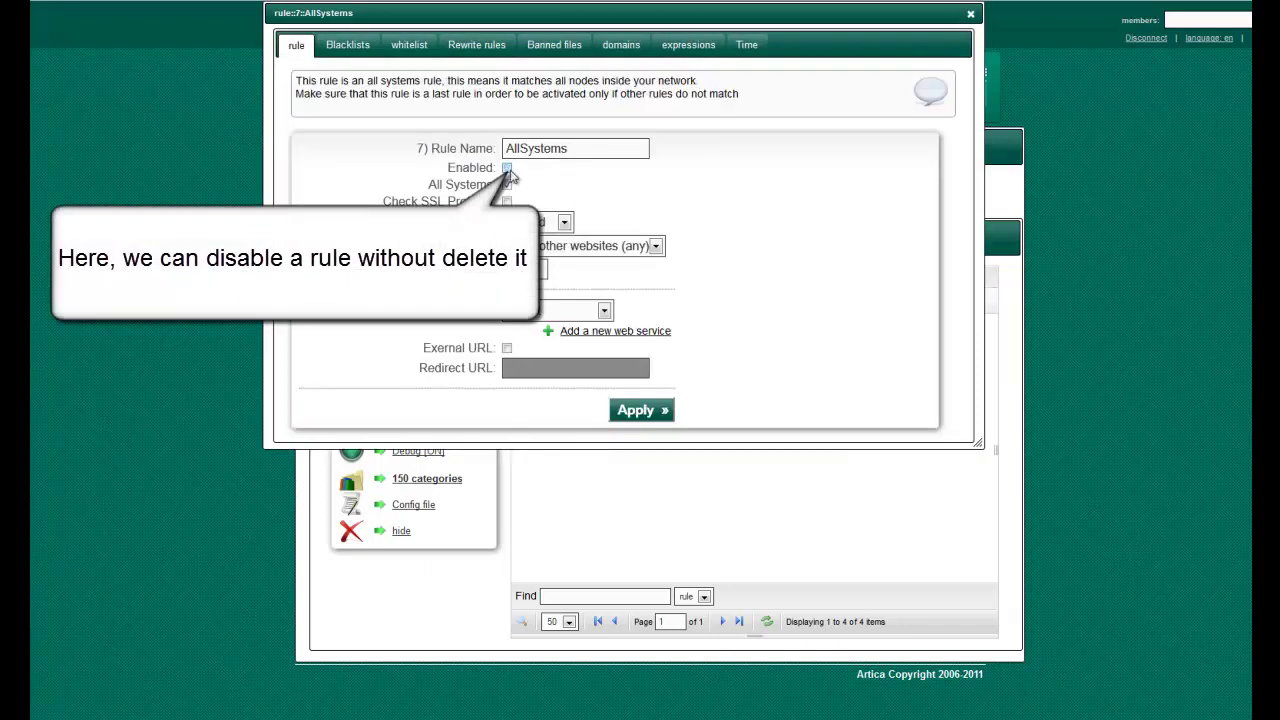
{"action": "left_click", "coordinate": [655, 404]}
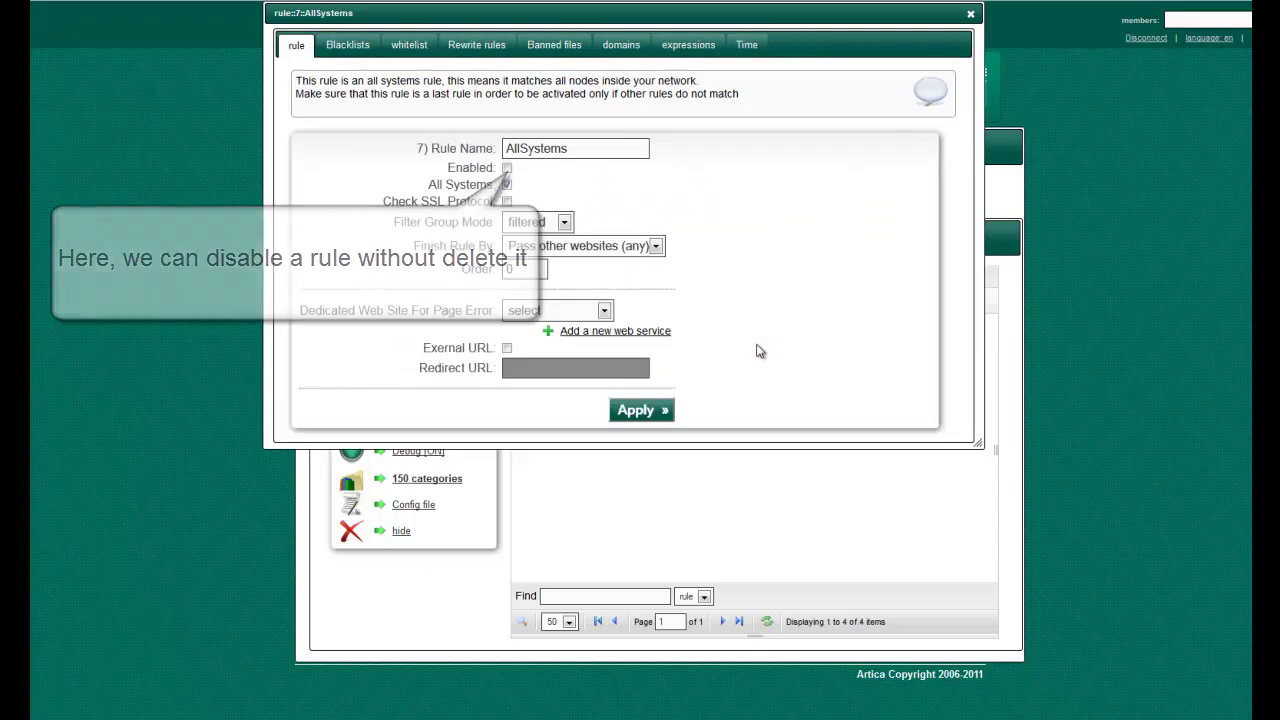
{"action": "left_click", "coordinate": [969, 15]}
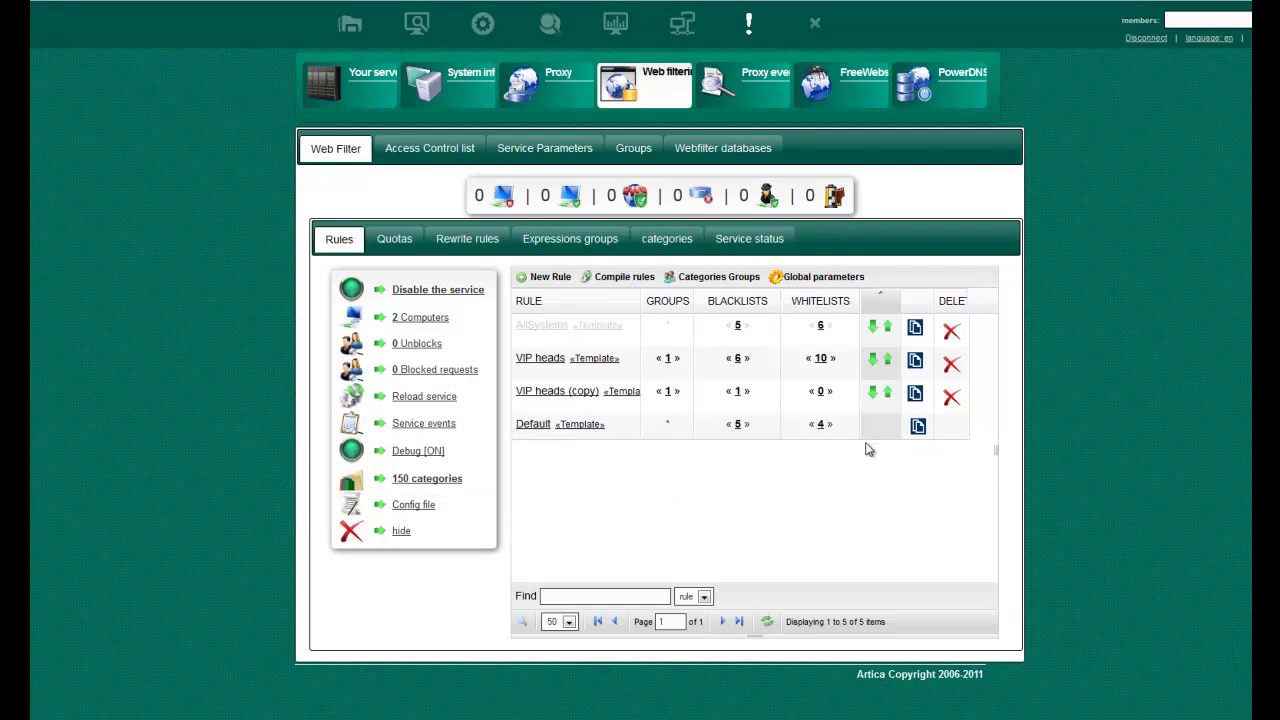
Compile the web filter rules and close the compilation output.
{"action": "left_click", "coordinate": [624, 279]}
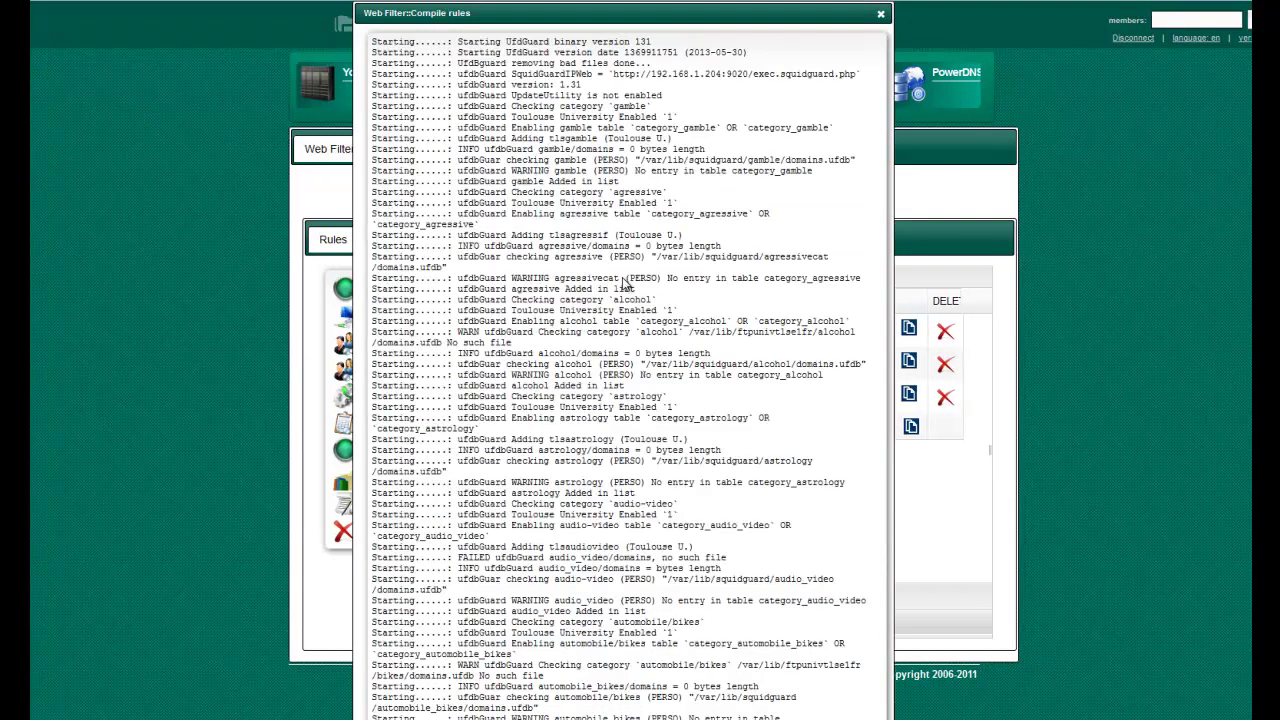
{"action": "left_click", "coordinate": [880, 13]}
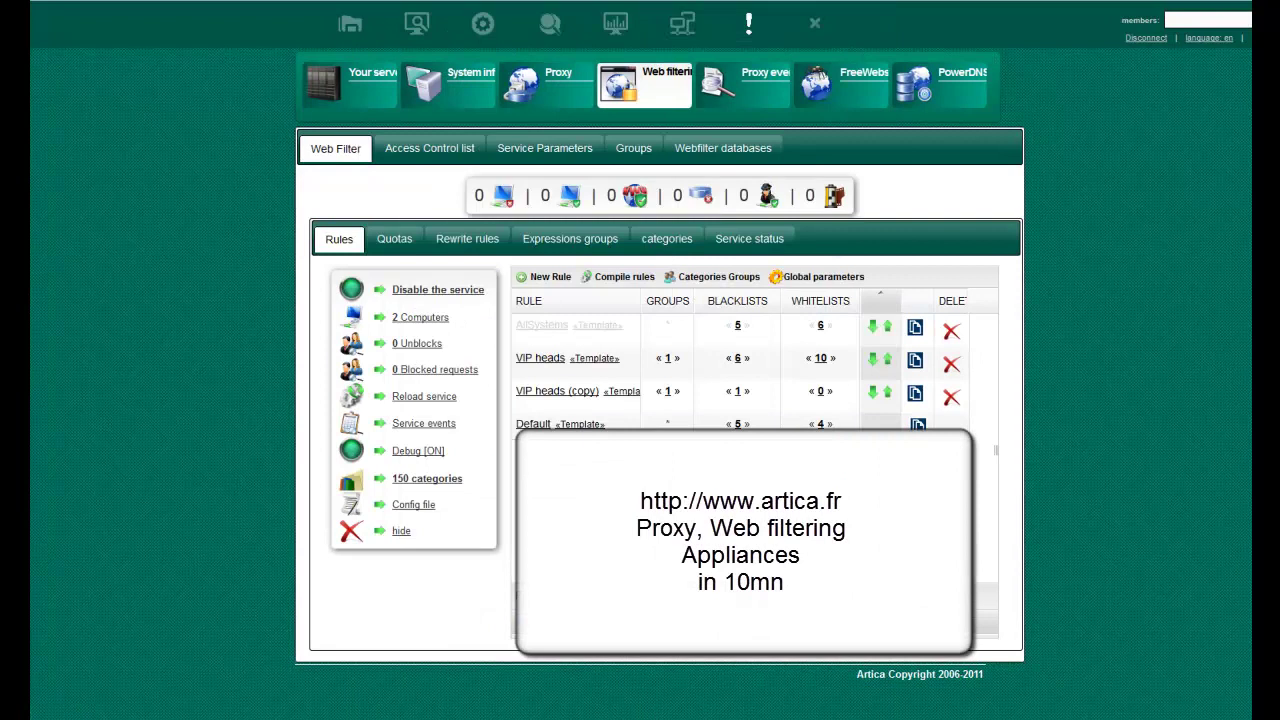